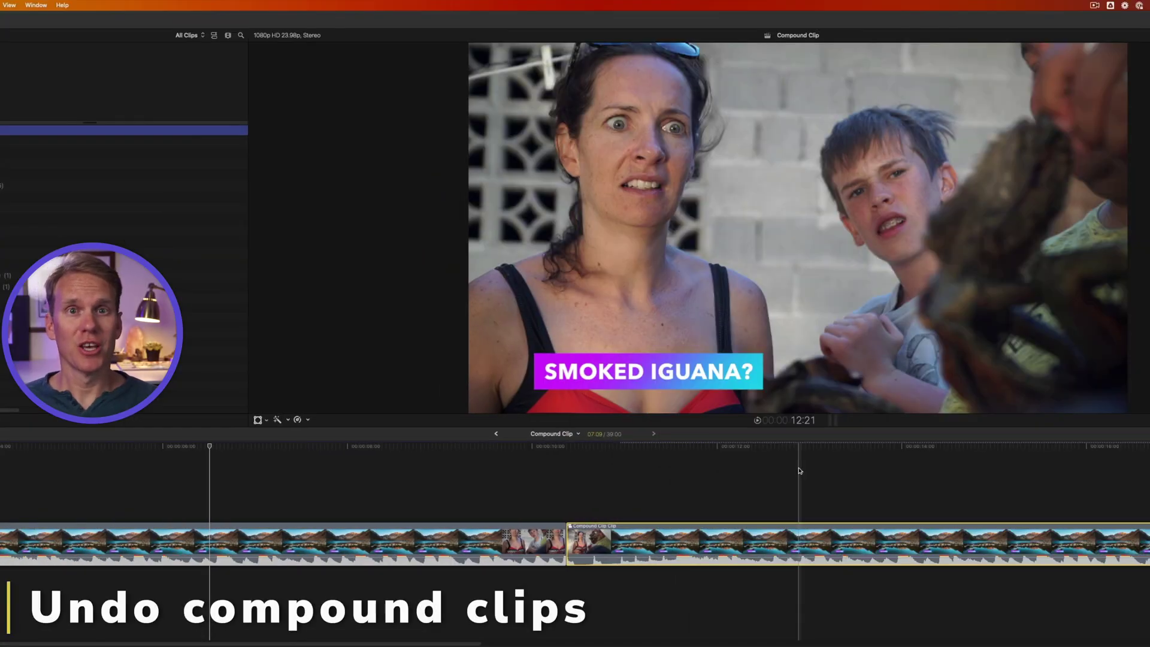
Undo the latest compound clip into separate clips, then select the Iguana Clip compound and open the Clip menu.
left_click(817, 501)
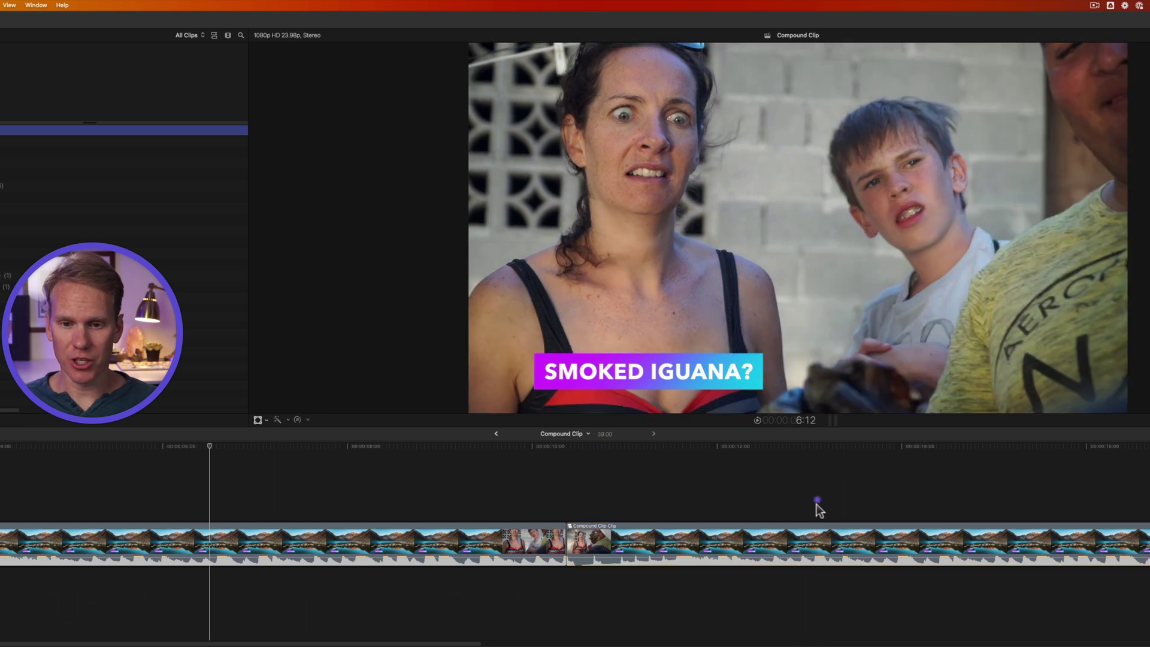
left_click(821, 547)
key("ctrl+z")
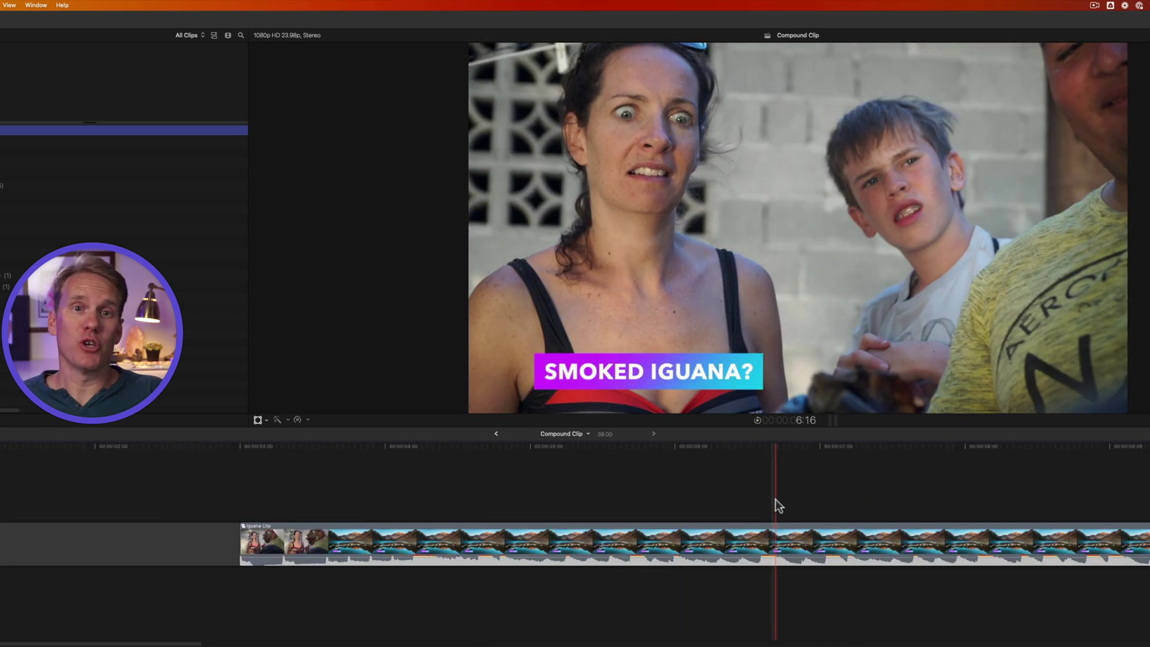
left_click(774, 530)
left_click(164, 12)
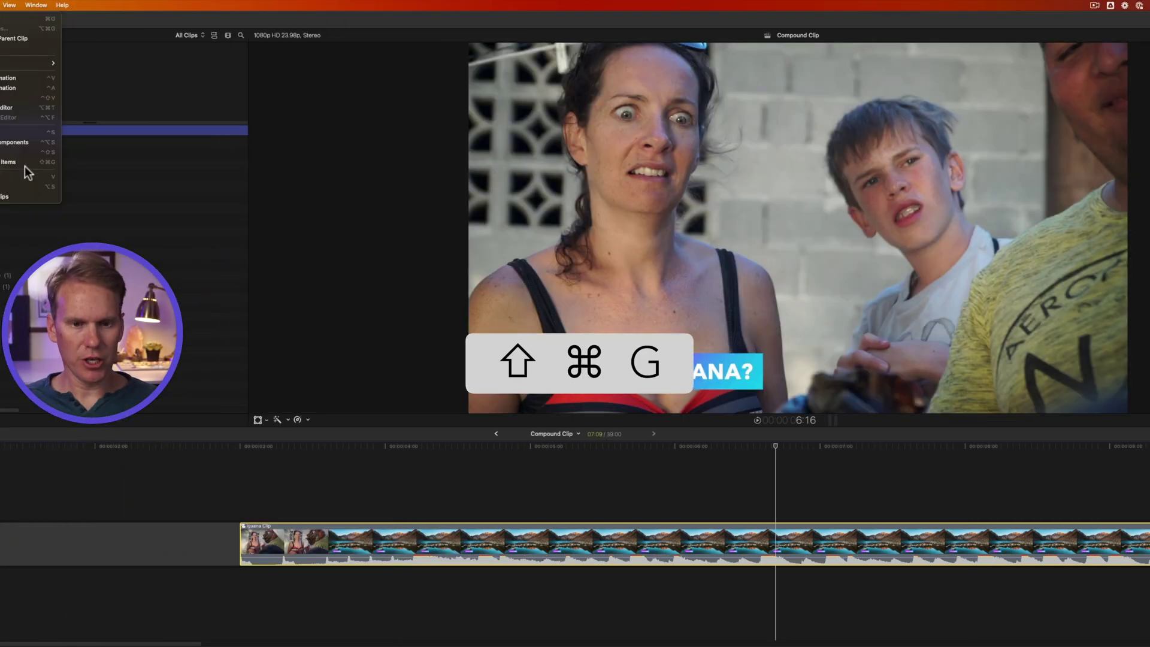
Choose Break Apart Clip Items, then play the timeline from about 3:01.
left_click(24, 167)
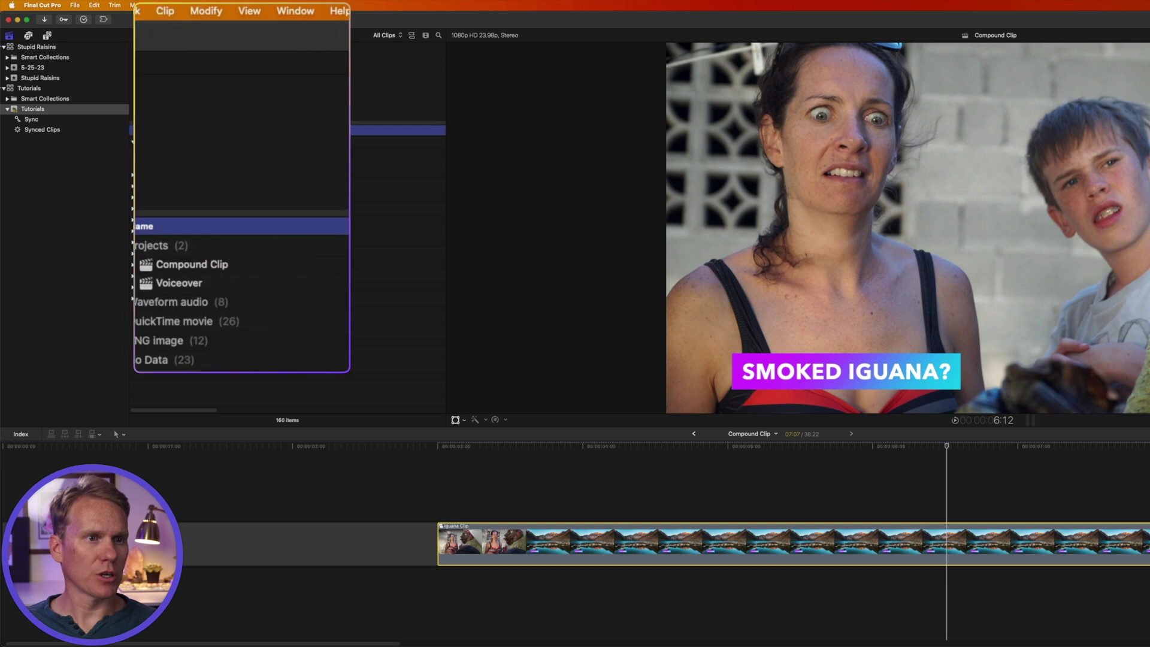
left_click(165, 11)
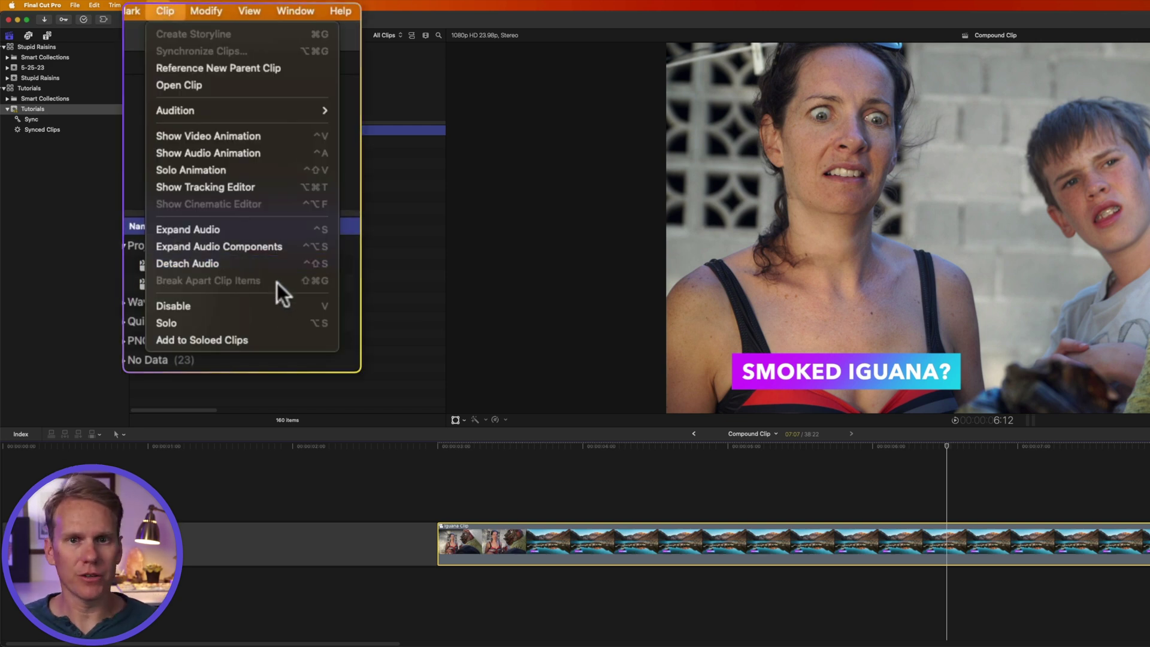
key("Escape")
left_click(457, 464)
key("space")
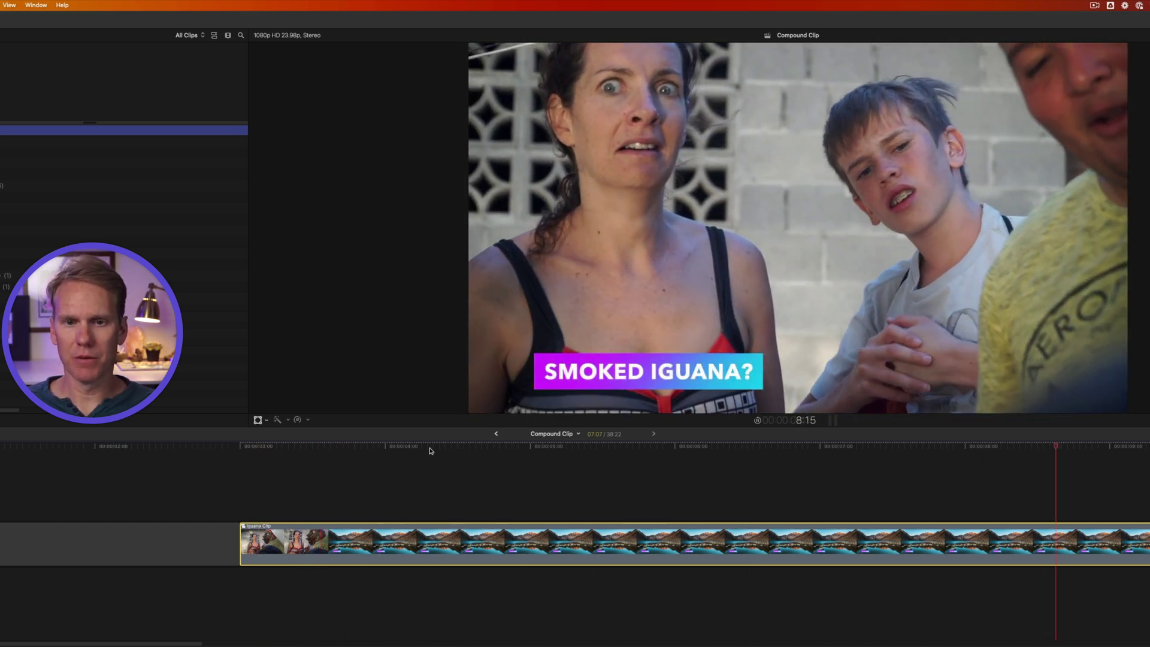
Set the Iguana Clip speed to Normal (100%) and break the compound apart with Shift+Cmd+G.
key("super+r")
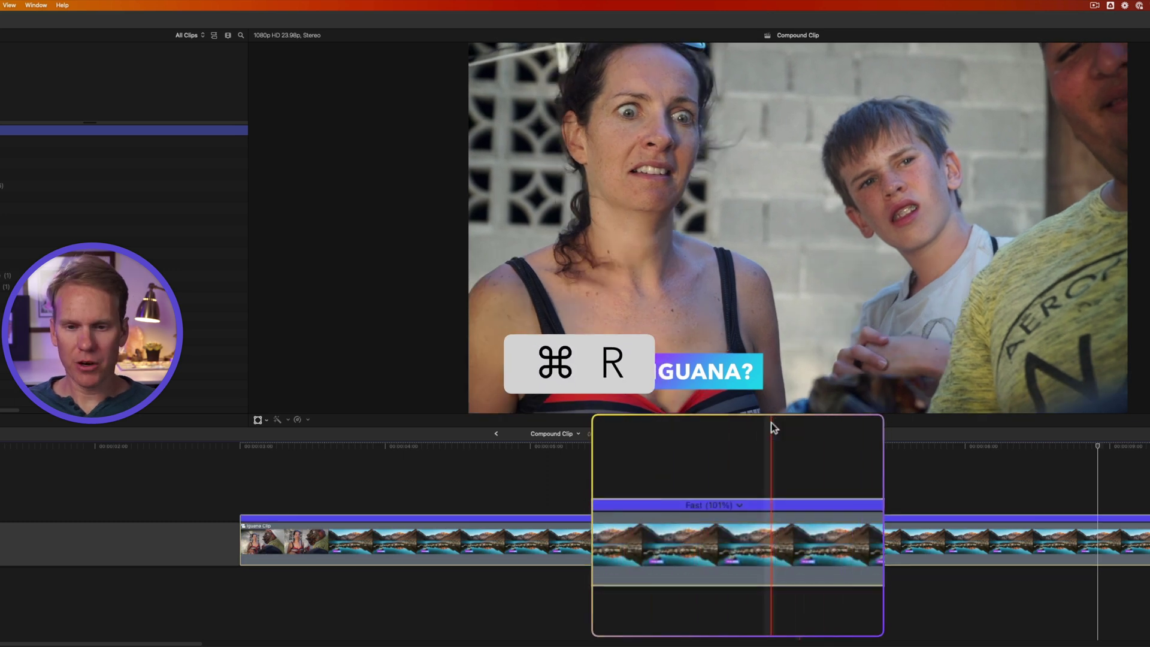
left_click(741, 506)
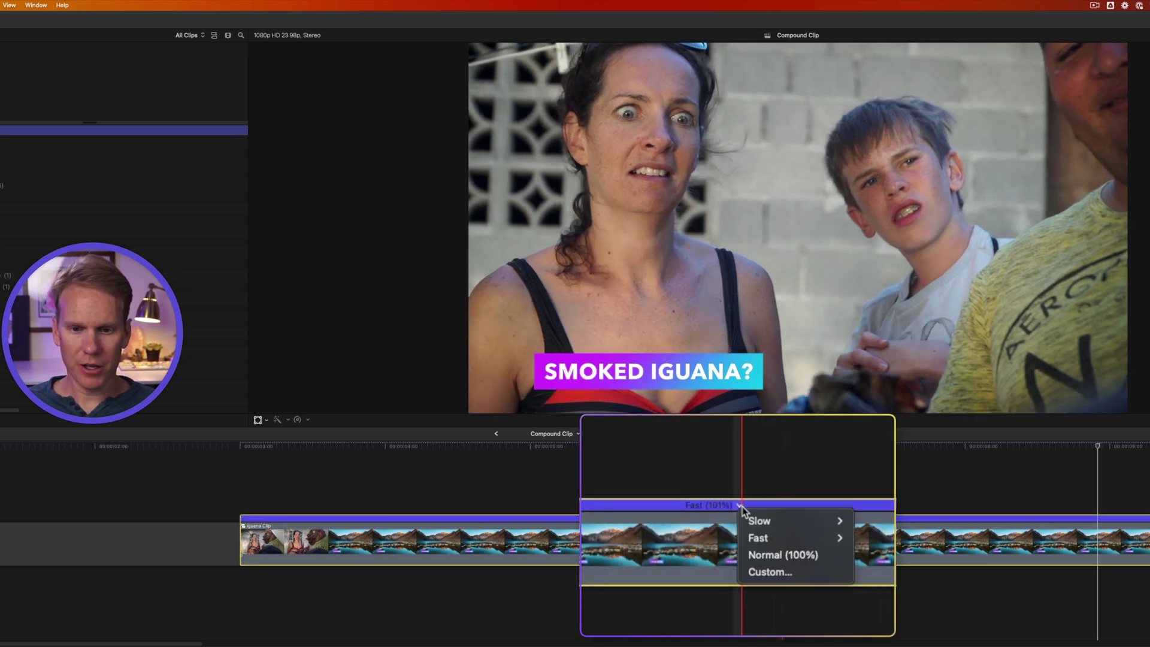
left_click(789, 556)
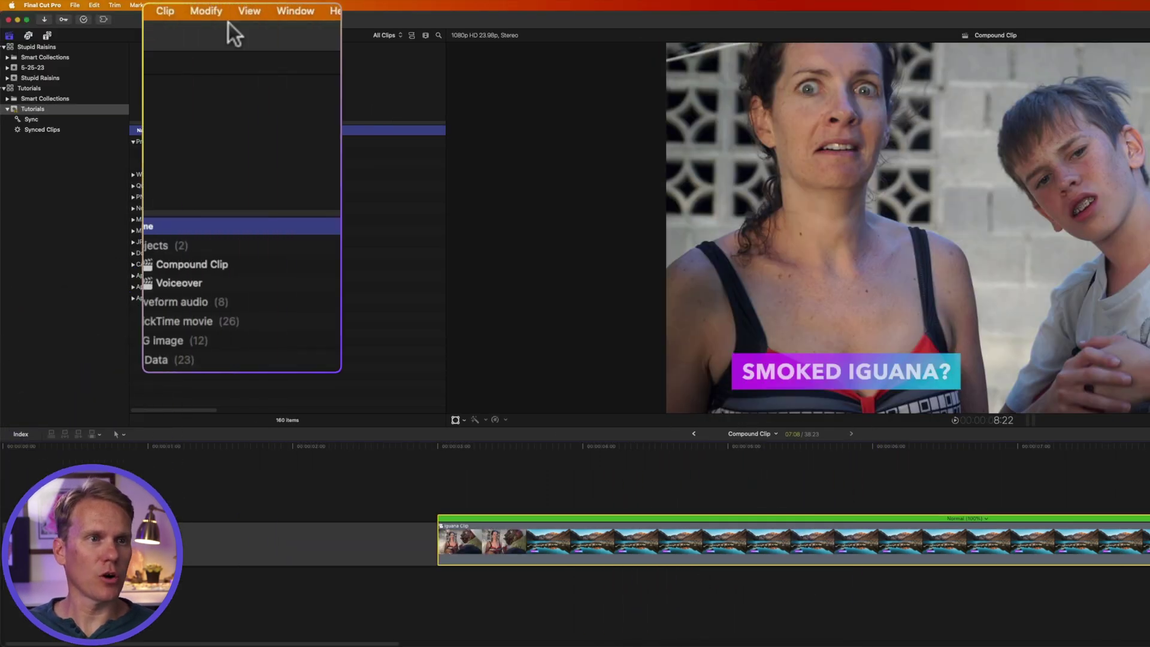
left_click(170, 10)
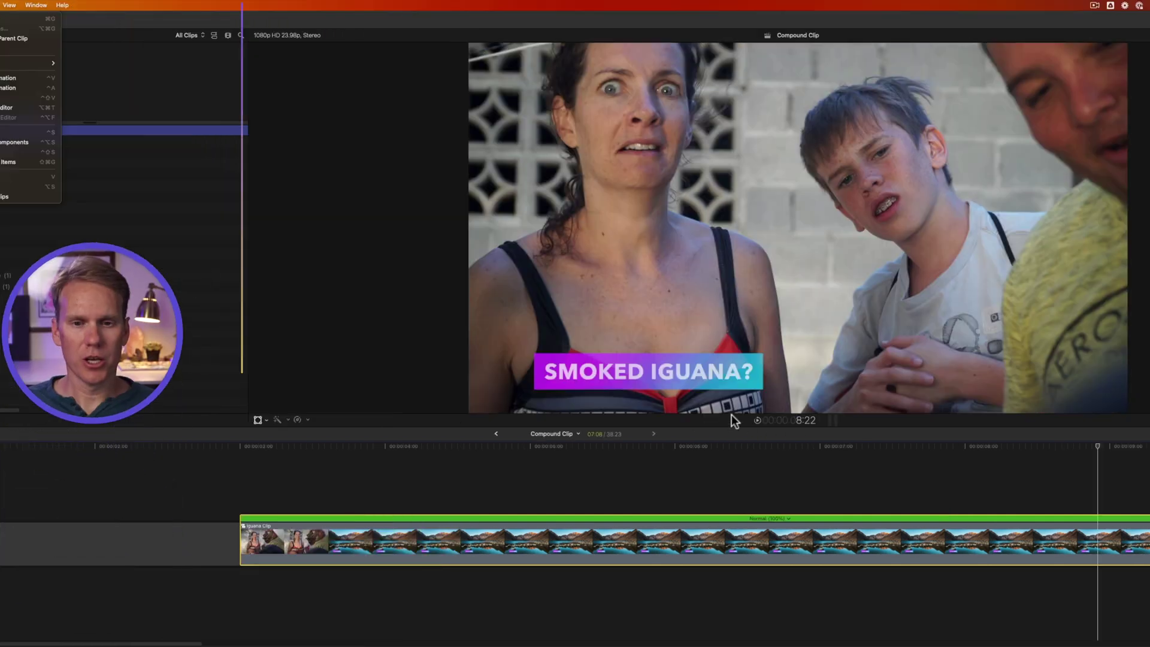
key("shift+super+g")
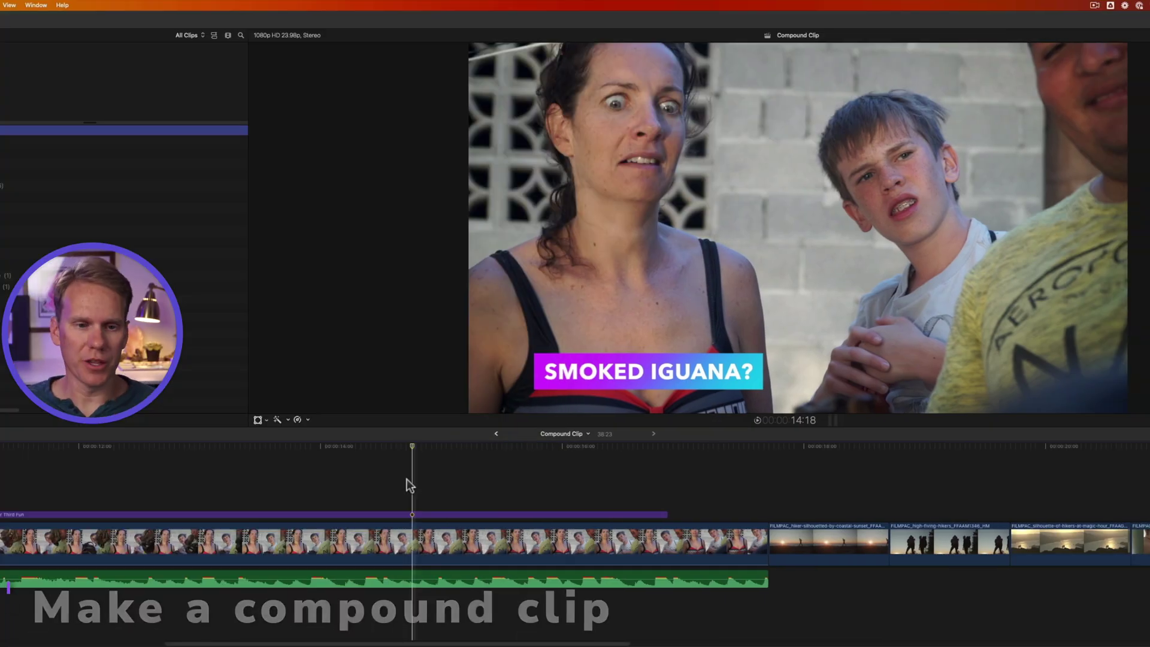
Marquee-select the title, iguana video and its audio together in the timeline.
left_click_drag(467, 464, 754, 504)
left_click(746, 542)
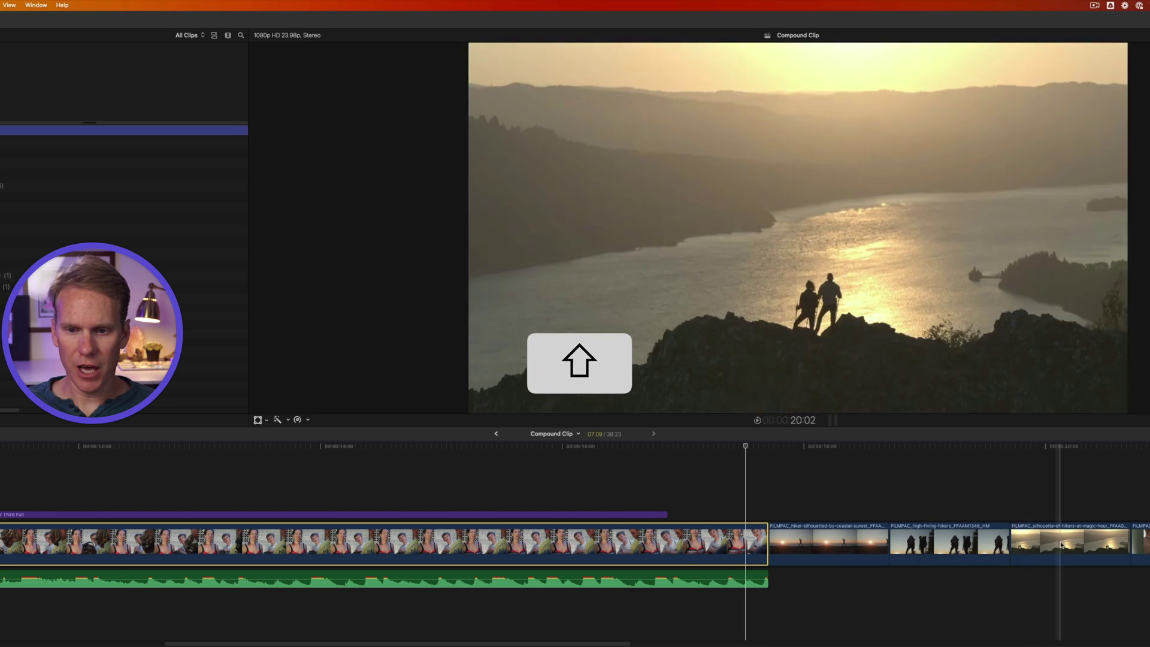
left_click(1061, 544, "shift")
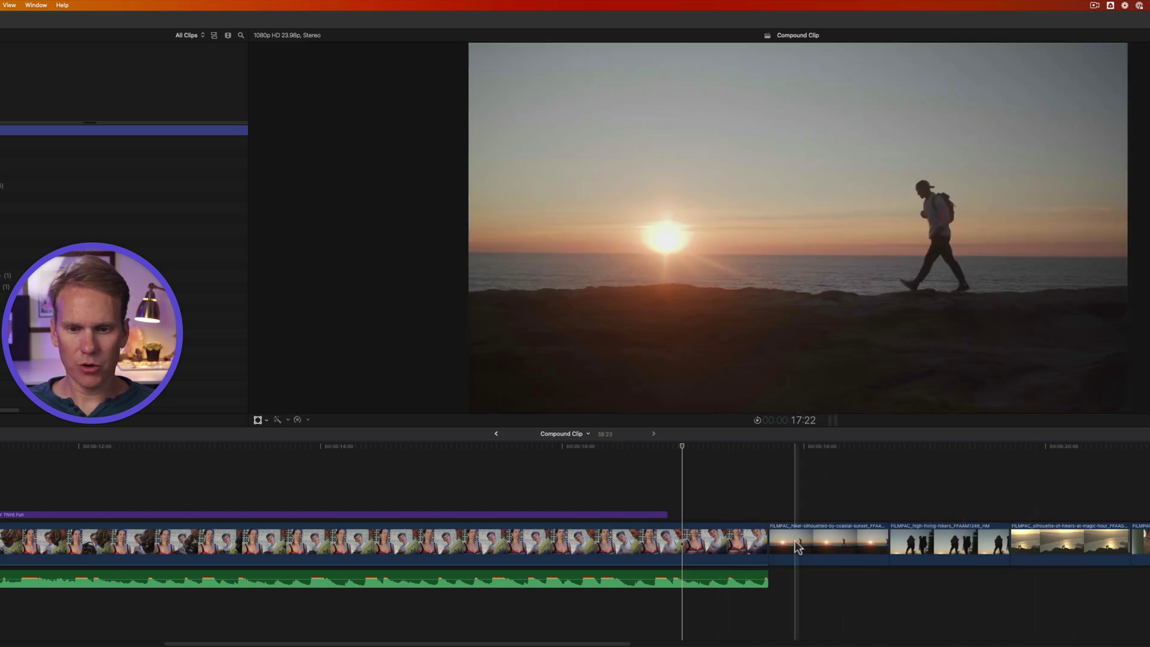
left_click(797, 541)
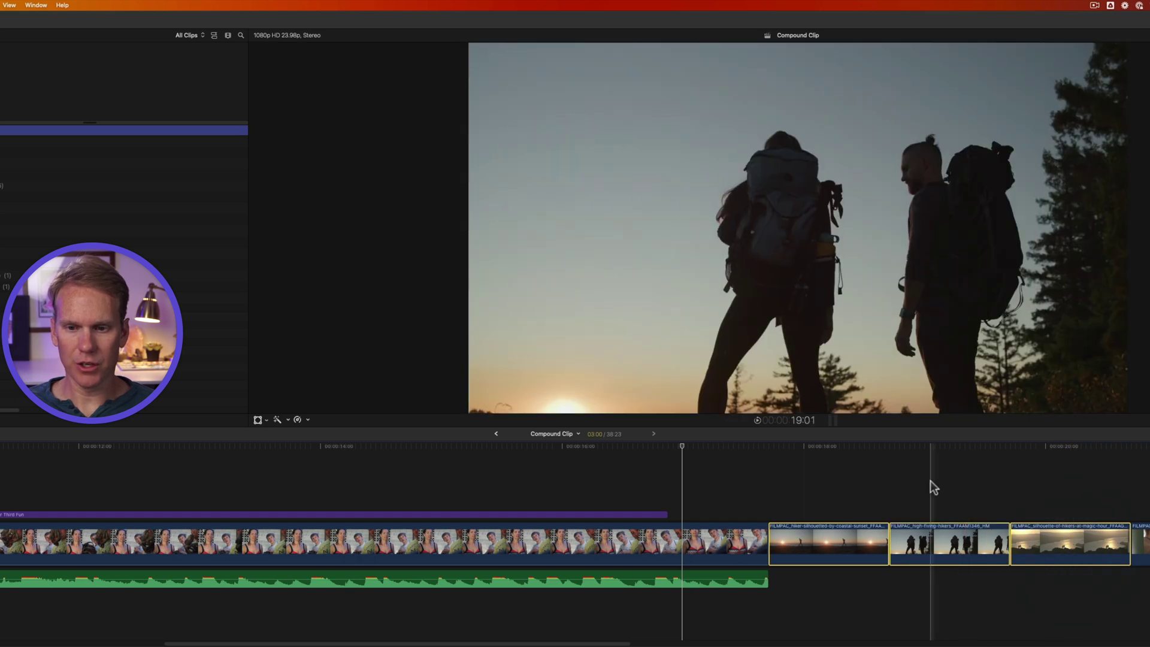
left_click(889, 479)
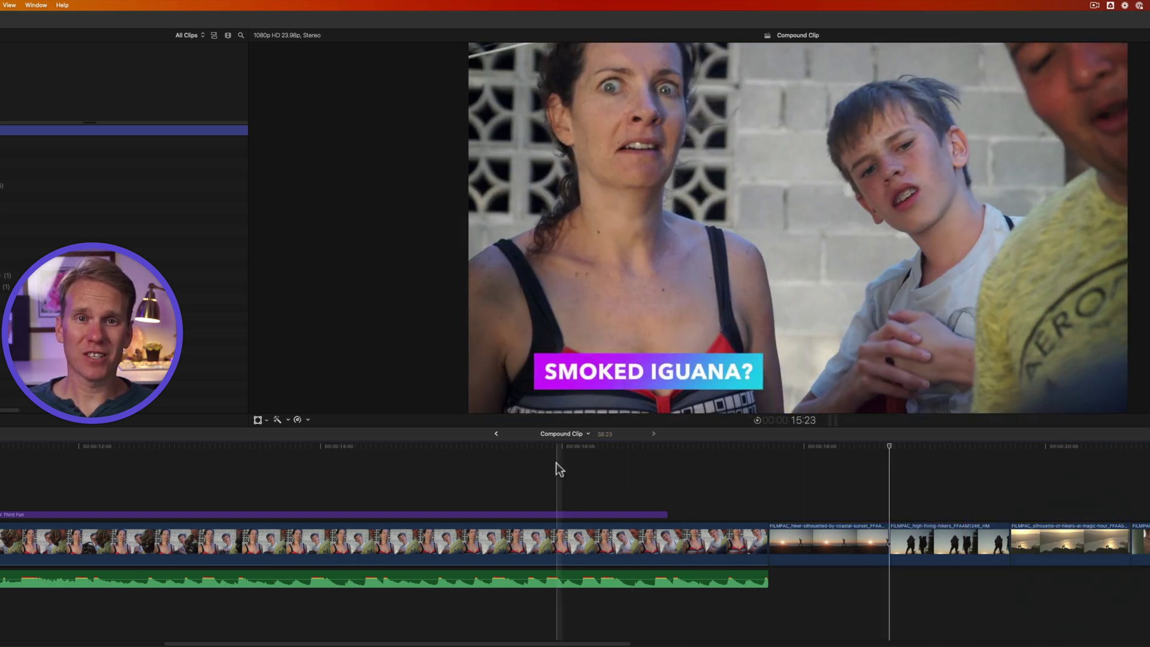
left_click_drag(555, 465, 625, 608)
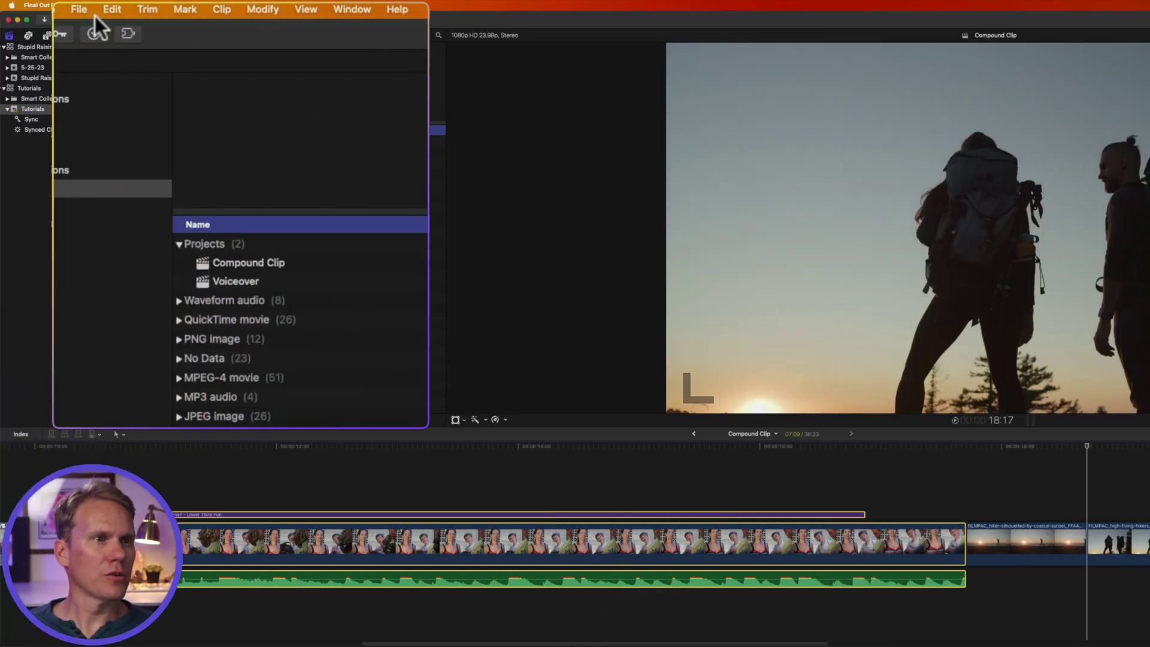
left_click(91, 13)
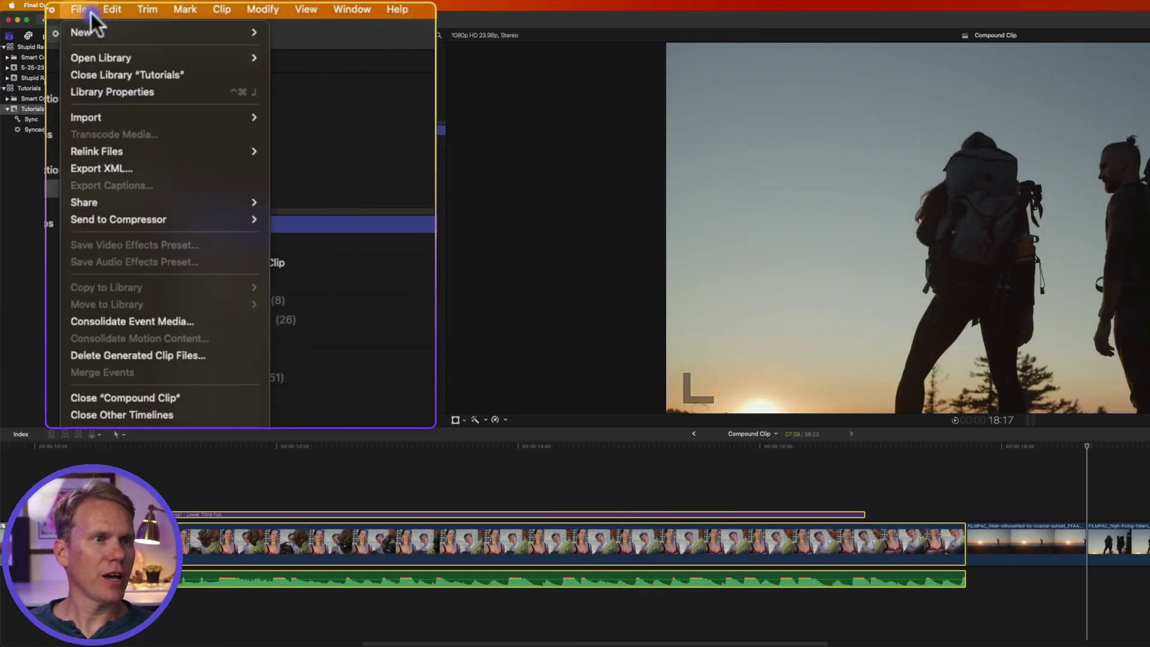
Nest the selected title, video and audio into a compound clip named 'Compound Clip Clip'.
mouse_move(158, 33)
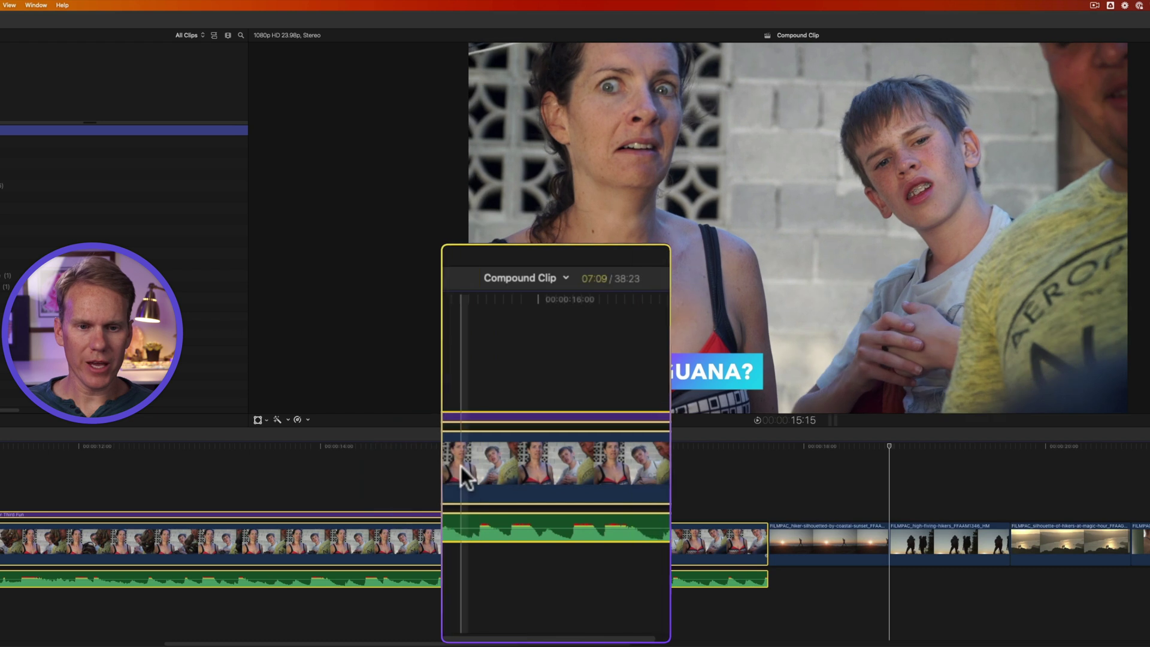
right_click(718, 544)
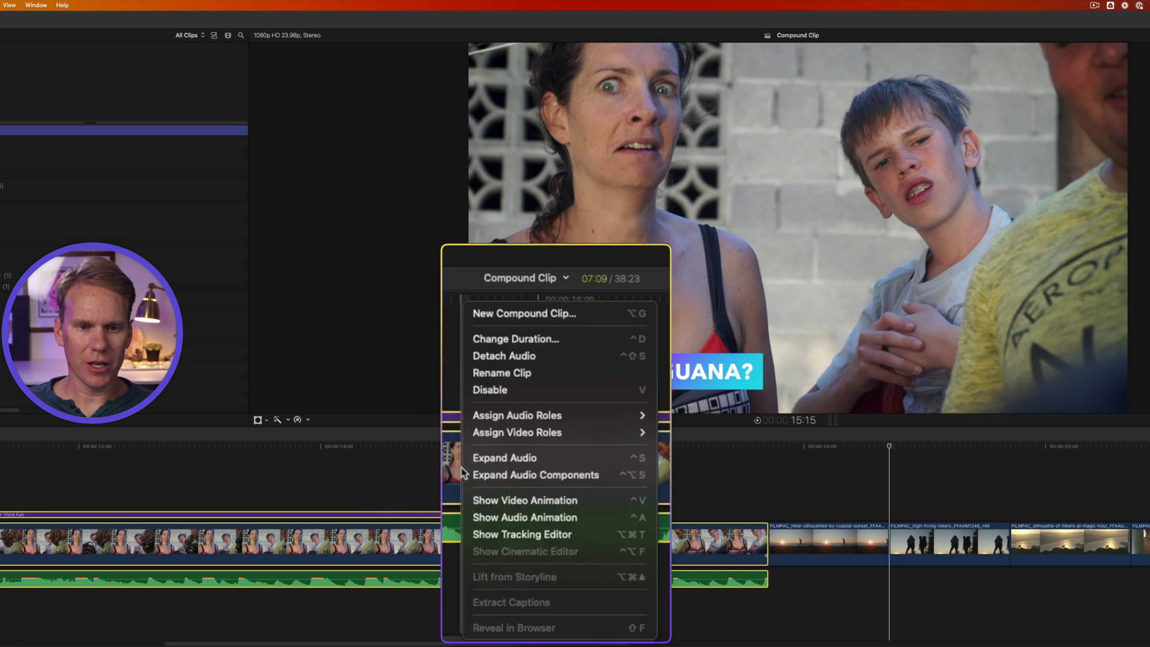
left_click(543, 314)
key("alt+g")
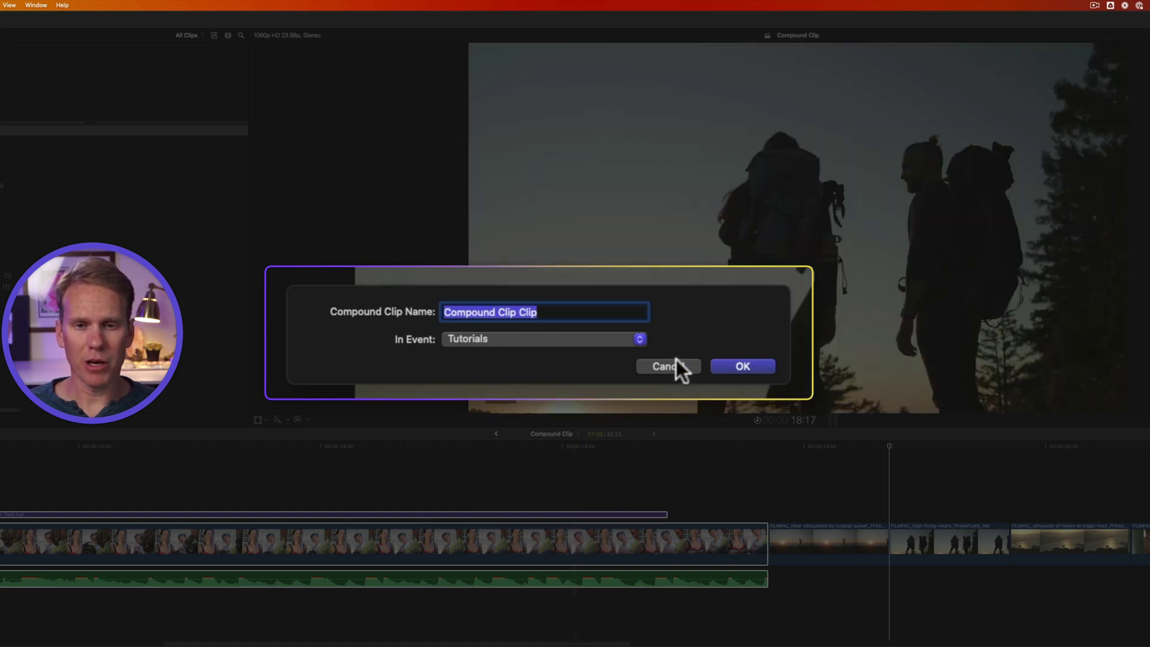
left_click(739, 366)
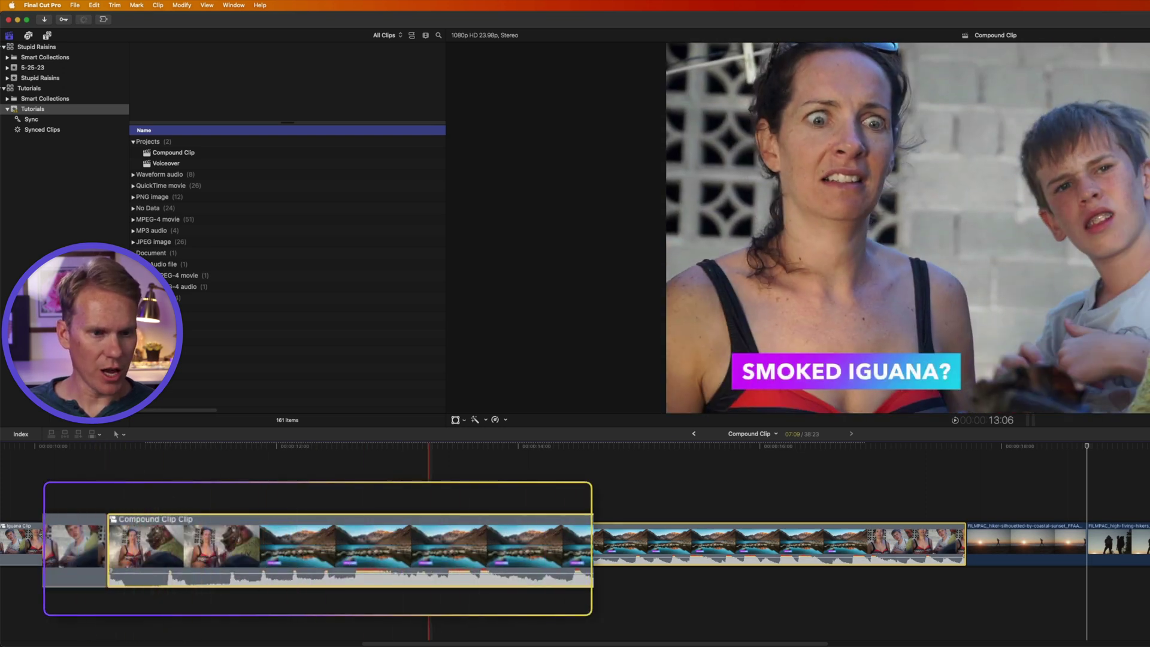
left_click(84, 486)
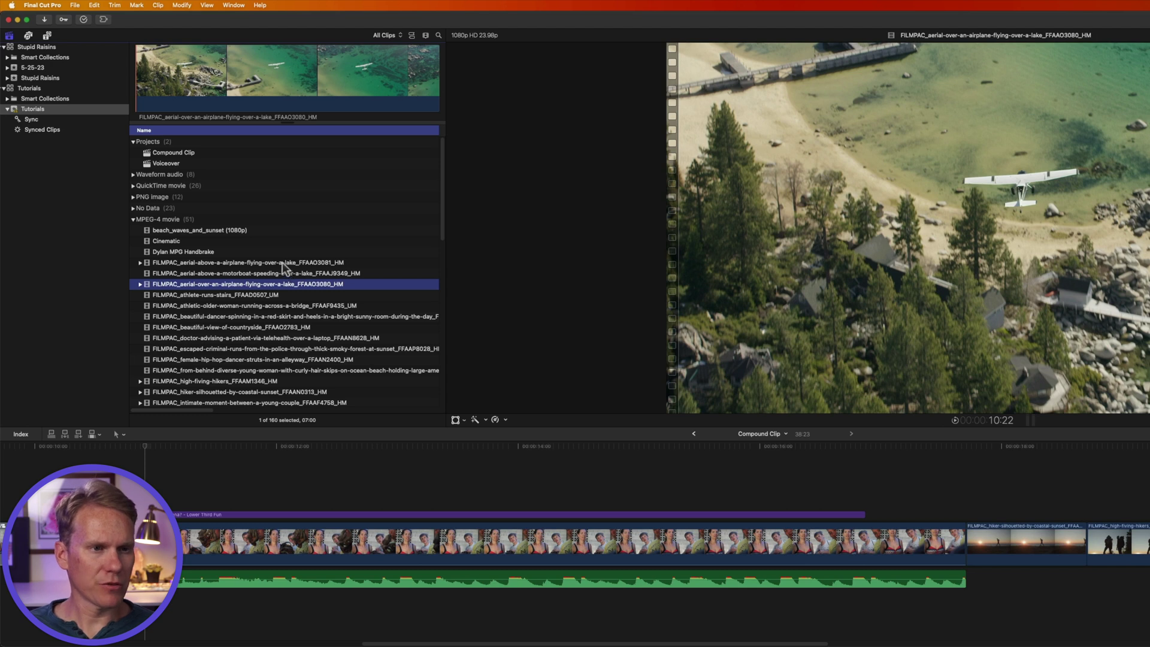
Select the three aerial clips in the browser, starting from FFAAO3081.
left_click(285, 264)
key("Down")
key("Down")
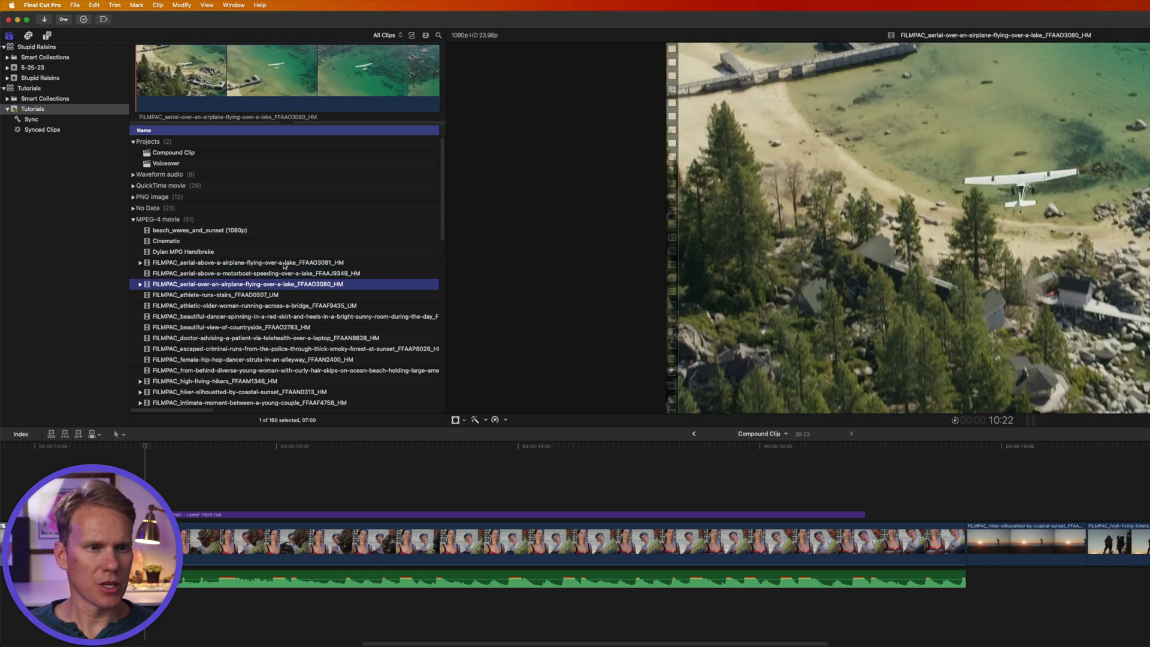
left_click(286, 264, "shift")
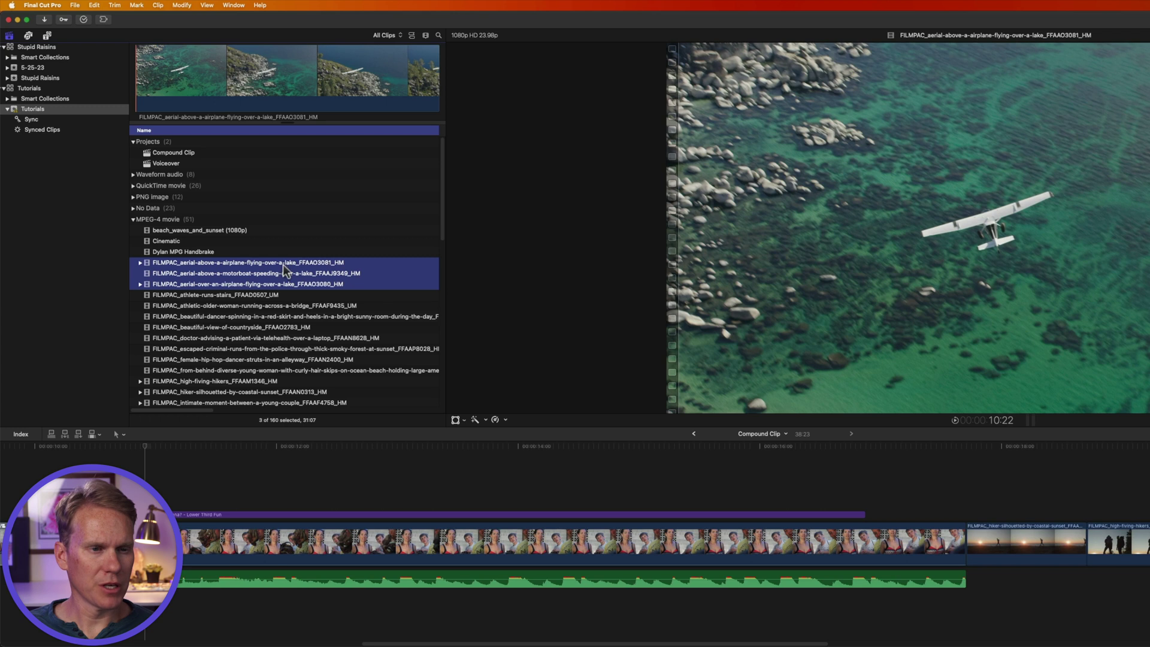
right_click(283, 264)
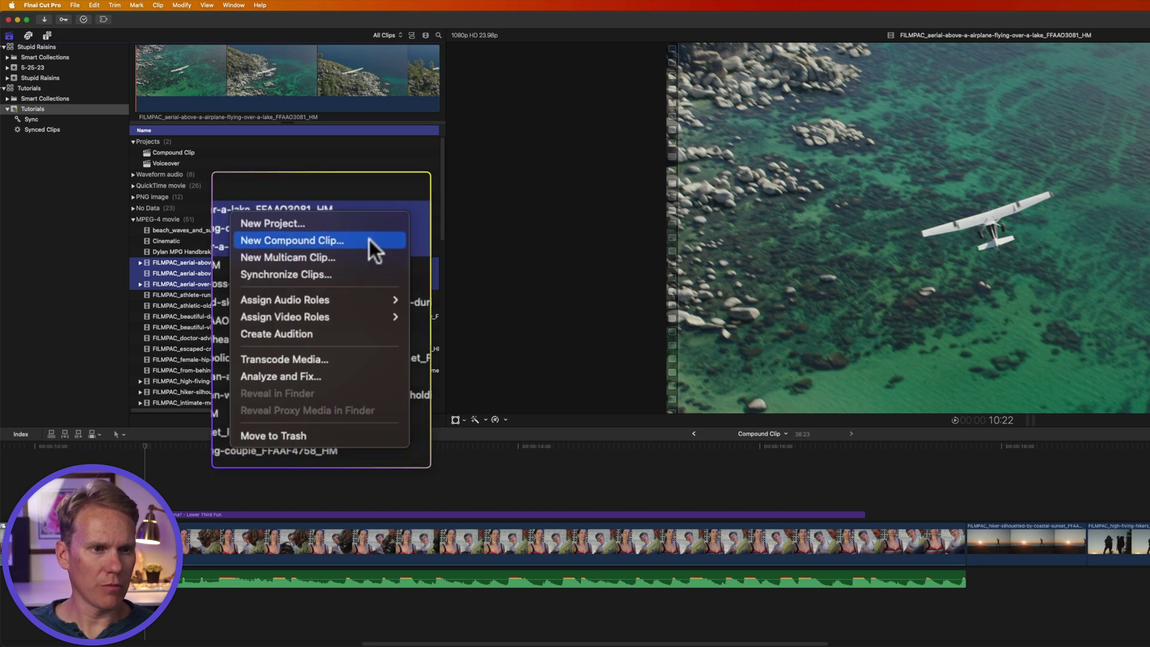
Create the 'Planes and boats' compound clip in the Tutorials event with automatic settings.
left_click(76, 5)
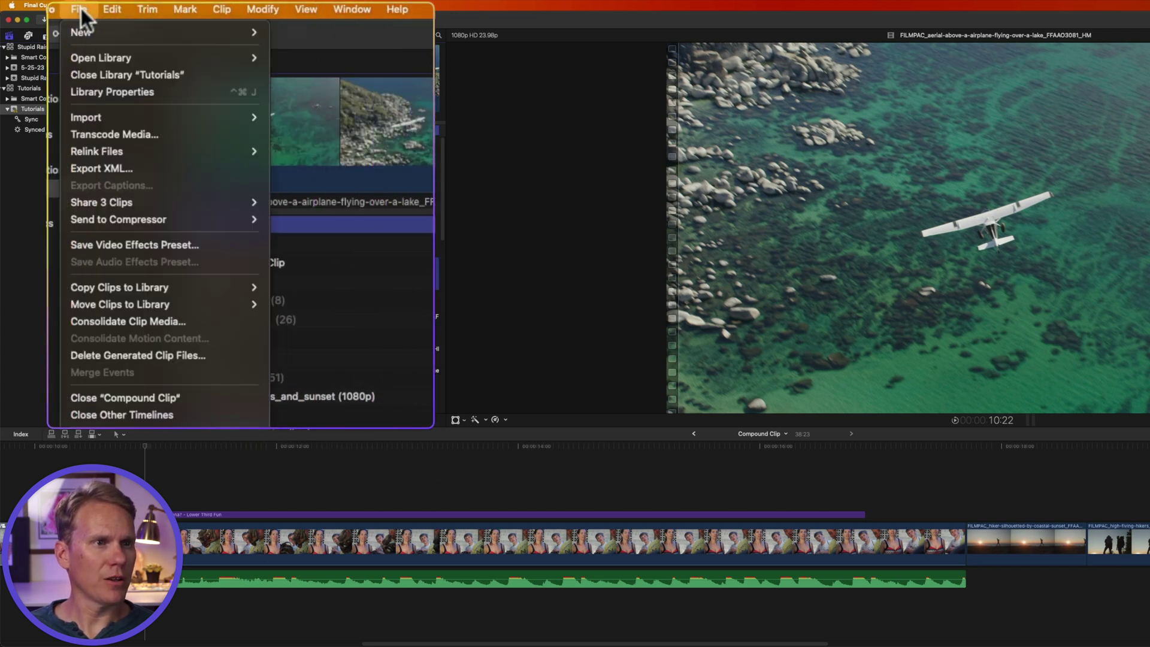
mouse_move(95, 31)
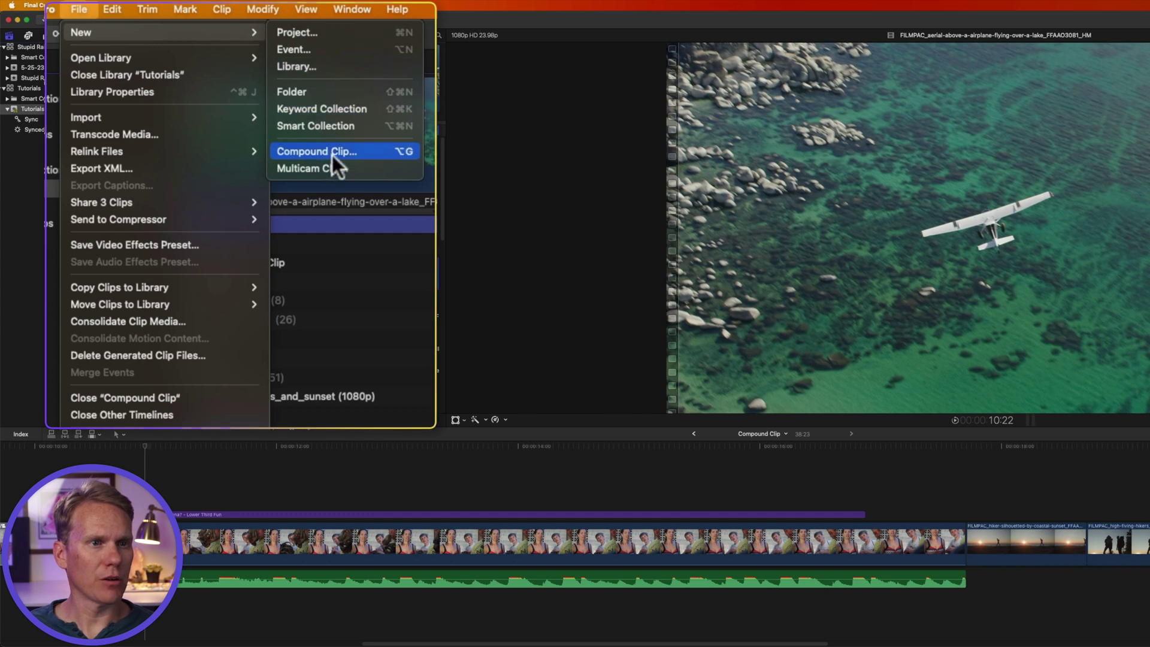
left_click(348, 277)
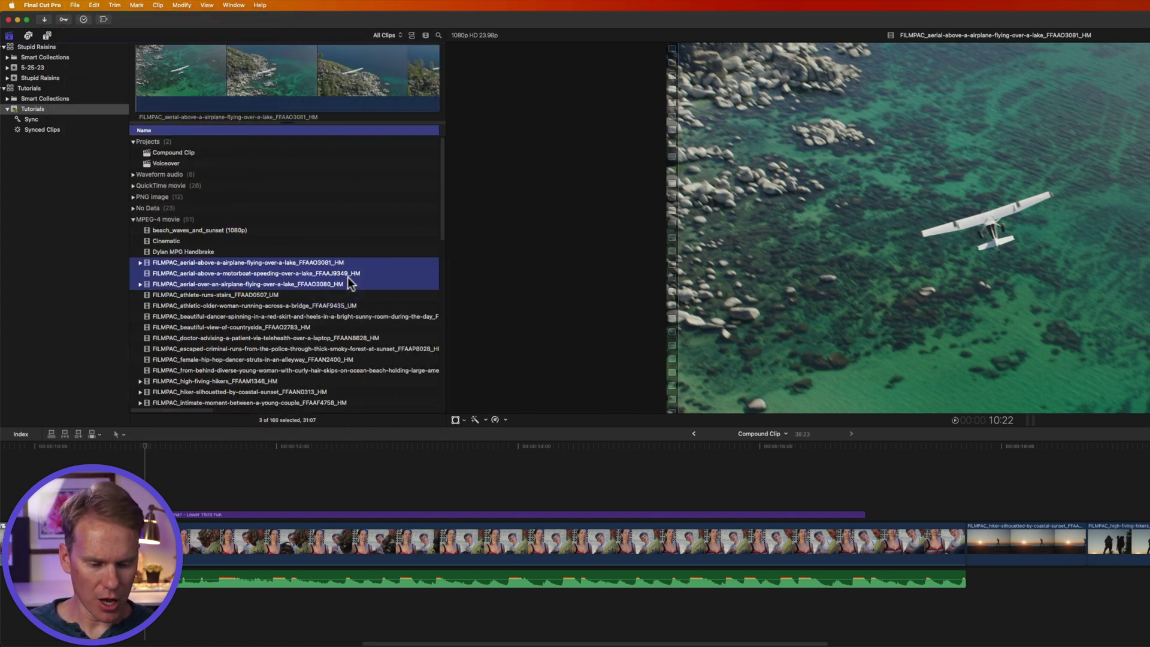
key("alt+g")
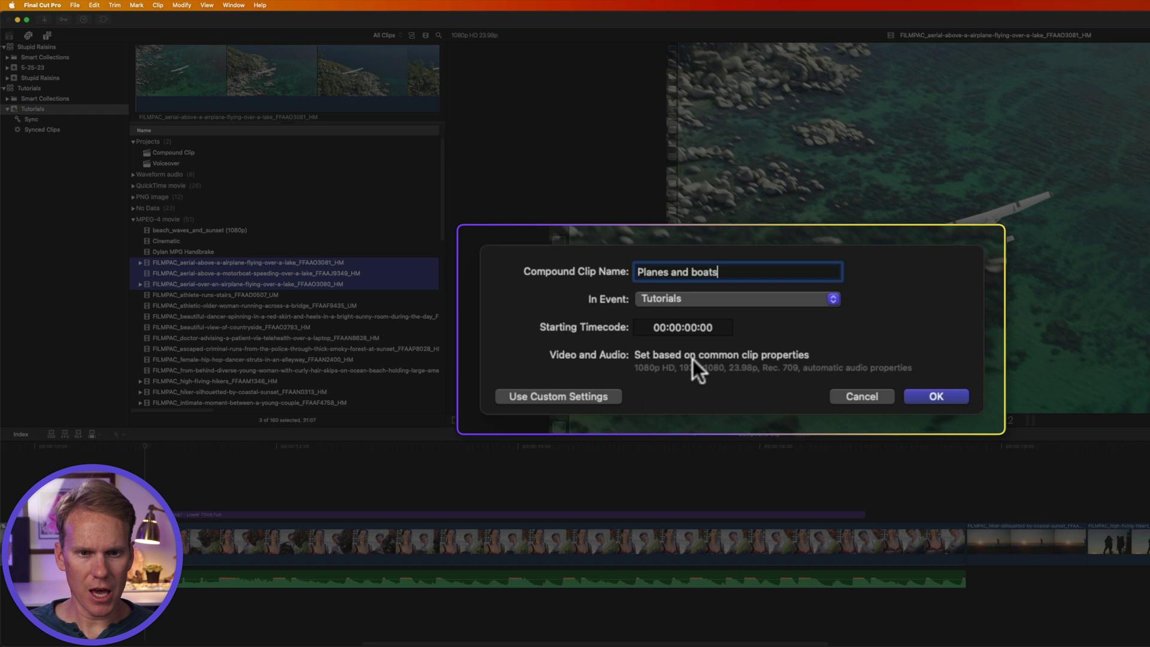
left_click(605, 397)
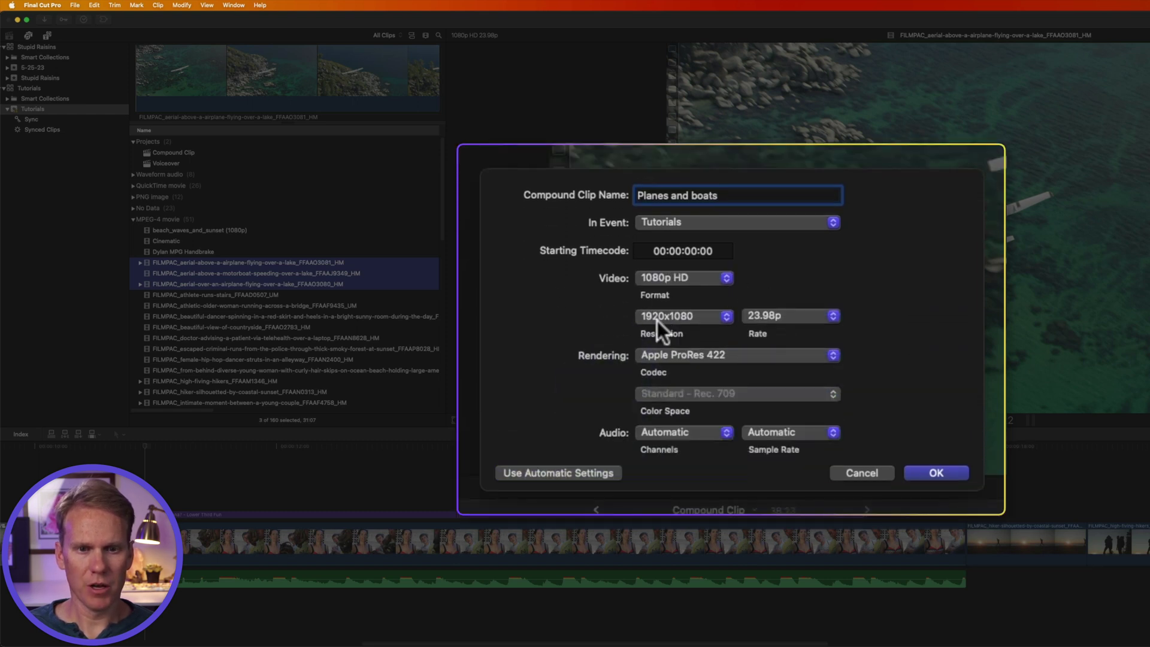
left_click(594, 473)
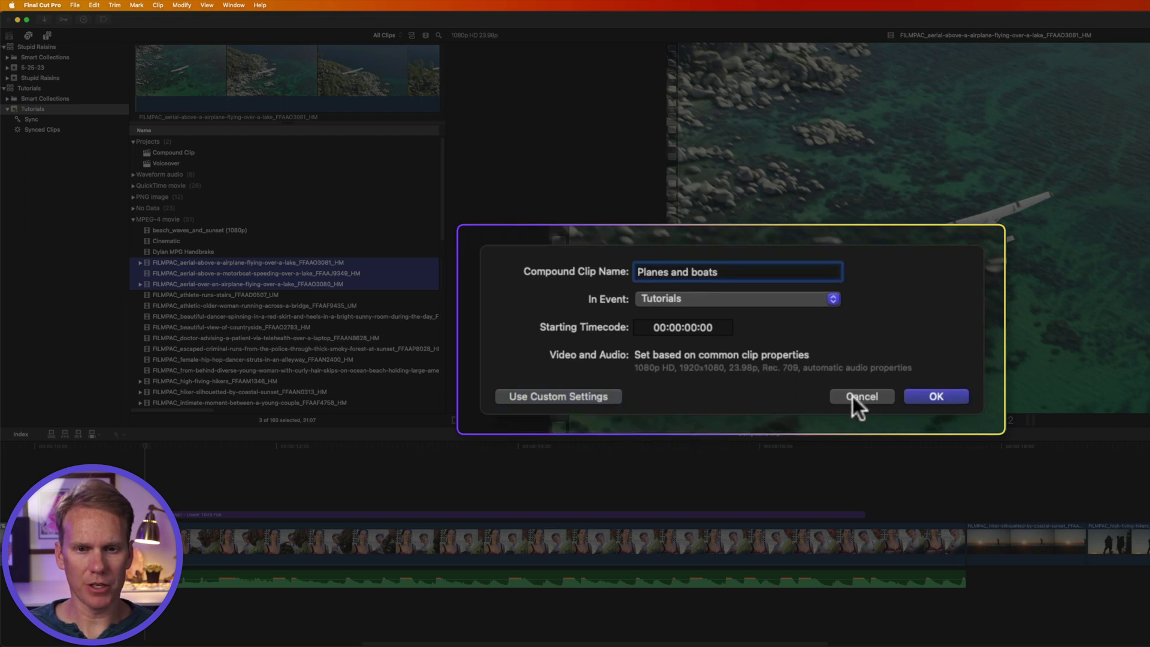
left_click(928, 397)
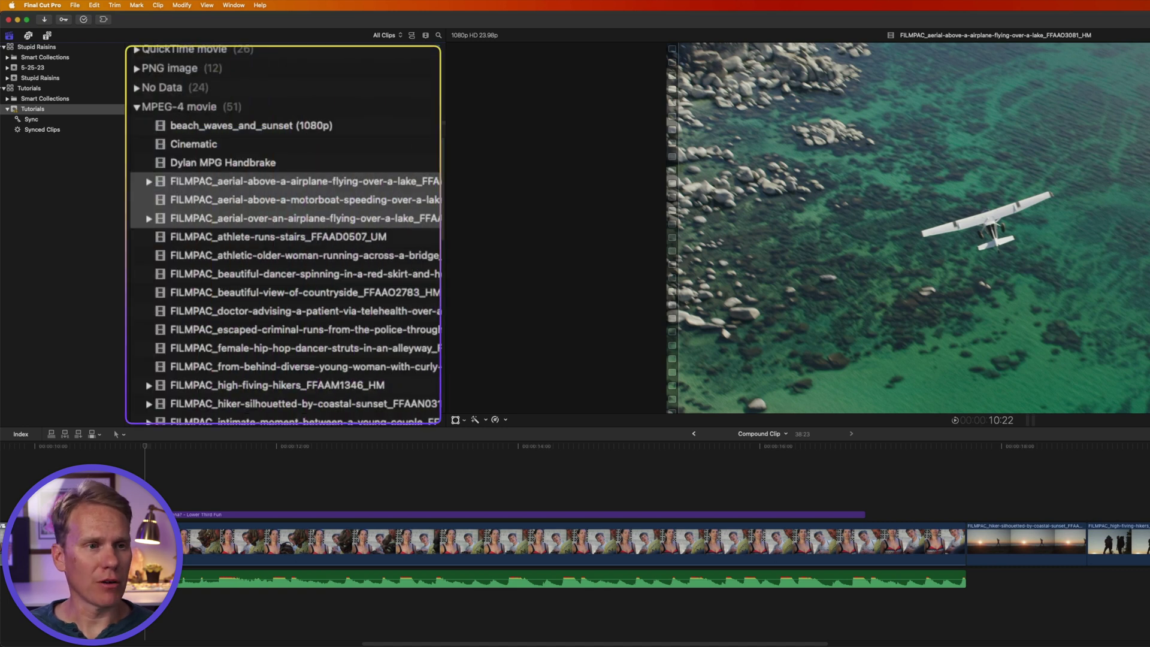
Expand the No Data group and look inside 'Planes and boats', then return to Compound Clip.
left_click(149, 84)
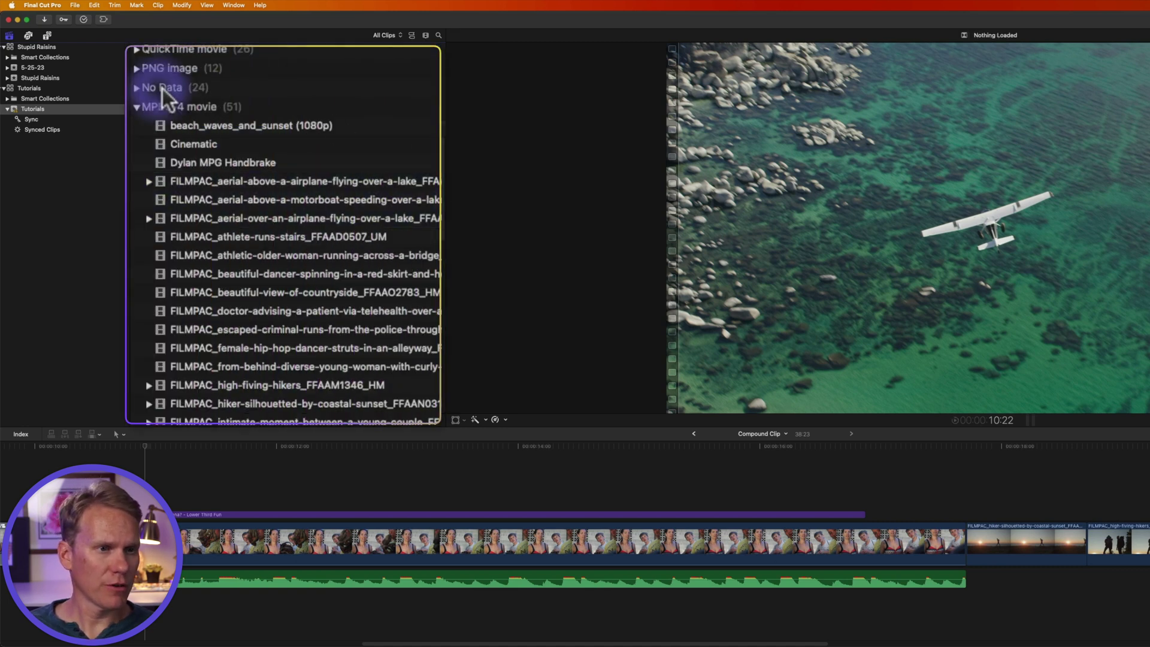
left_click(137, 87)
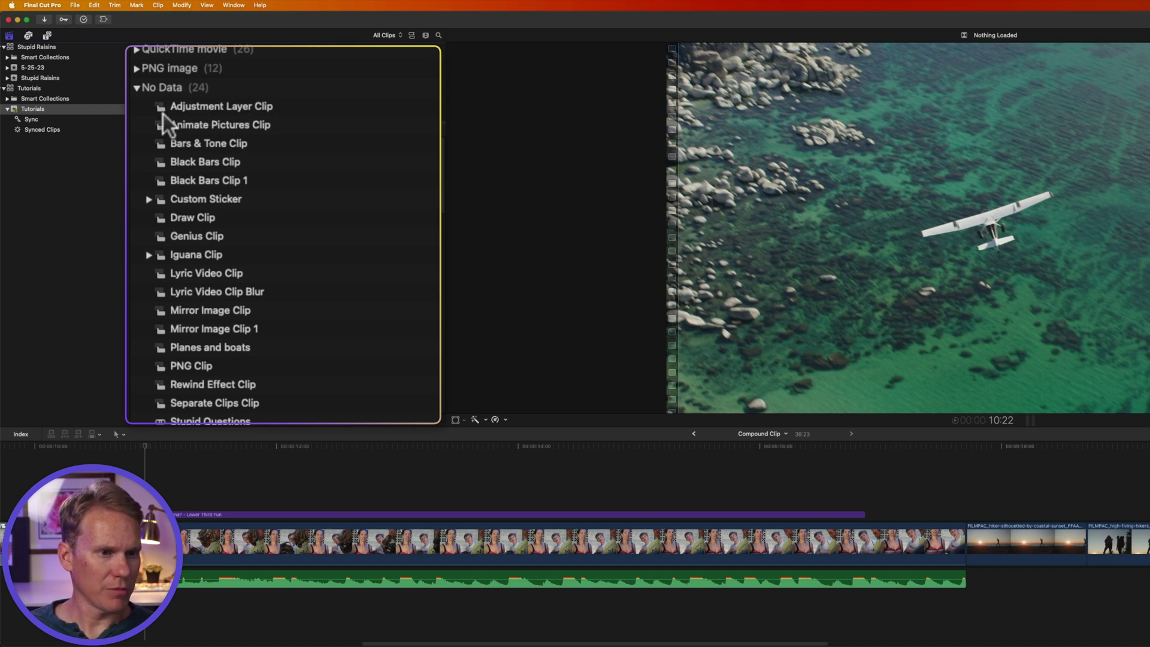
left_click(233, 262)
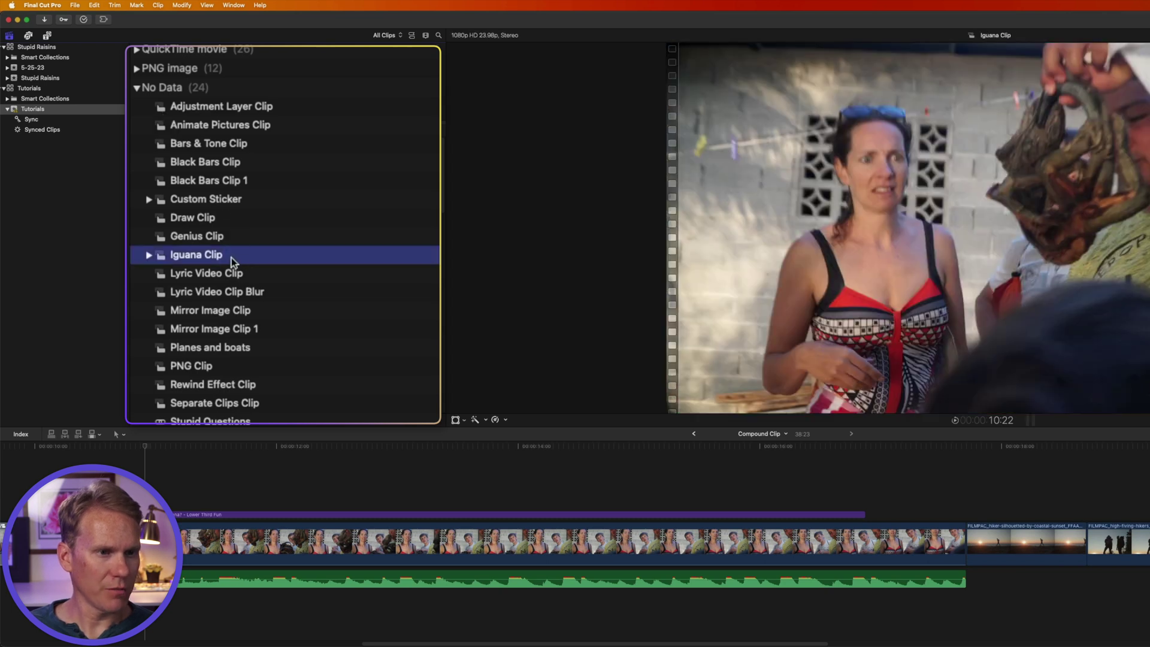
left_click(232, 350)
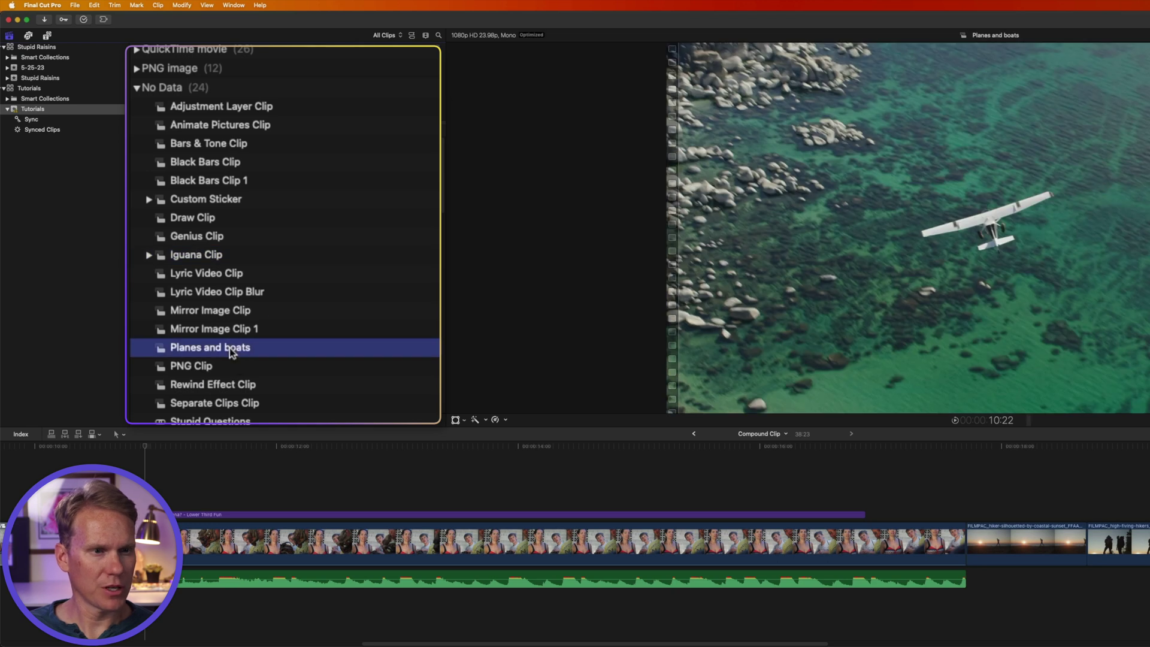
double_click(280, 353)
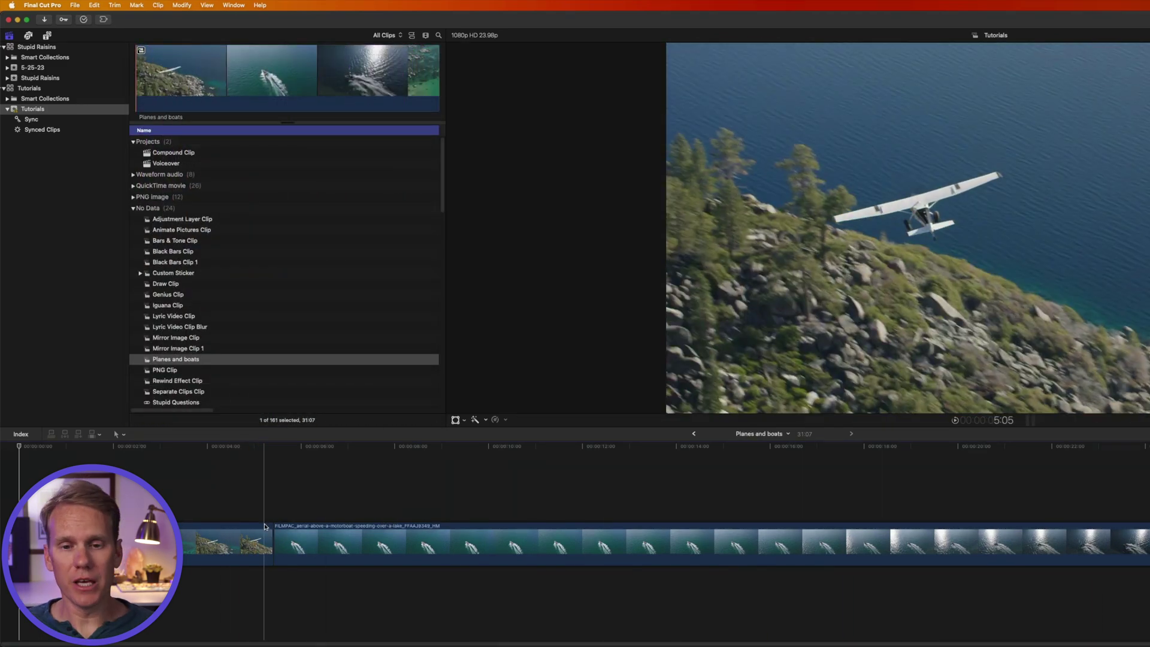
key("super+bracketleft")
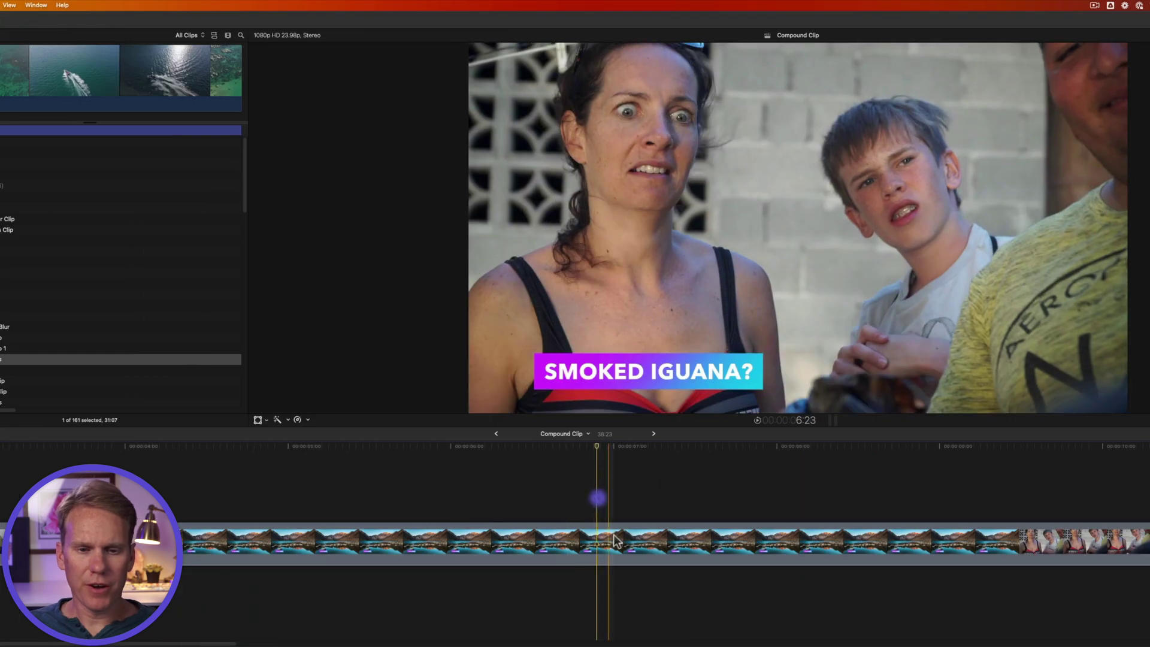
Reveal the timeline's Iguana Clip compound in the browser with Reveal in Browser.
left_click(617, 542)
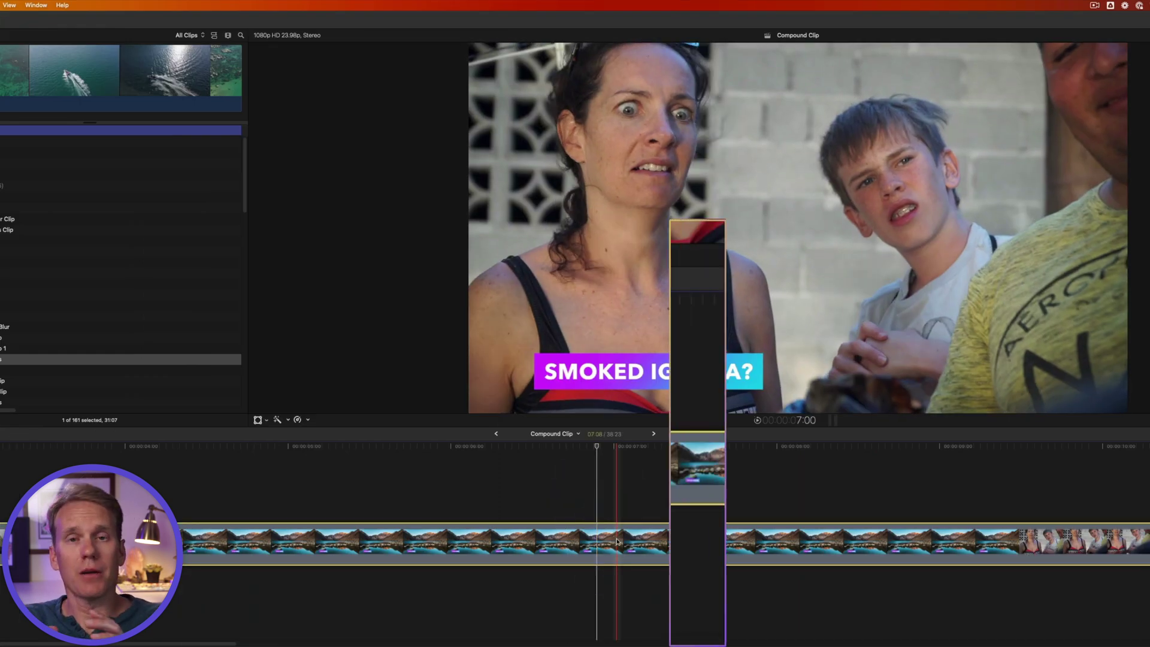
right_click(617, 542)
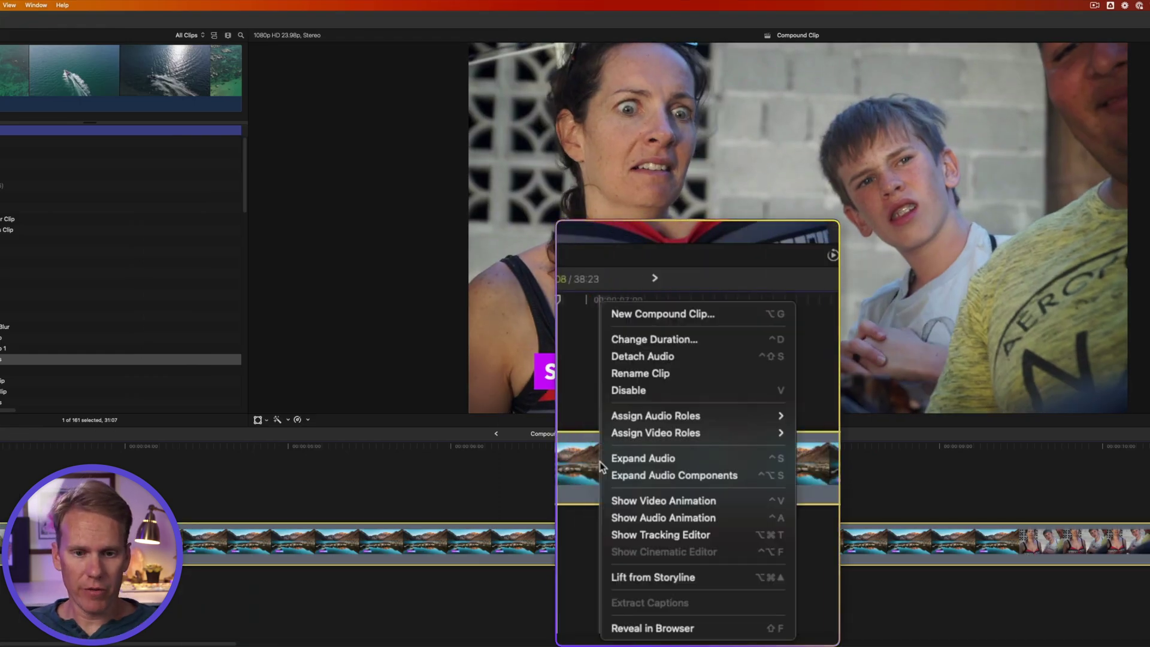
left_click(719, 630)
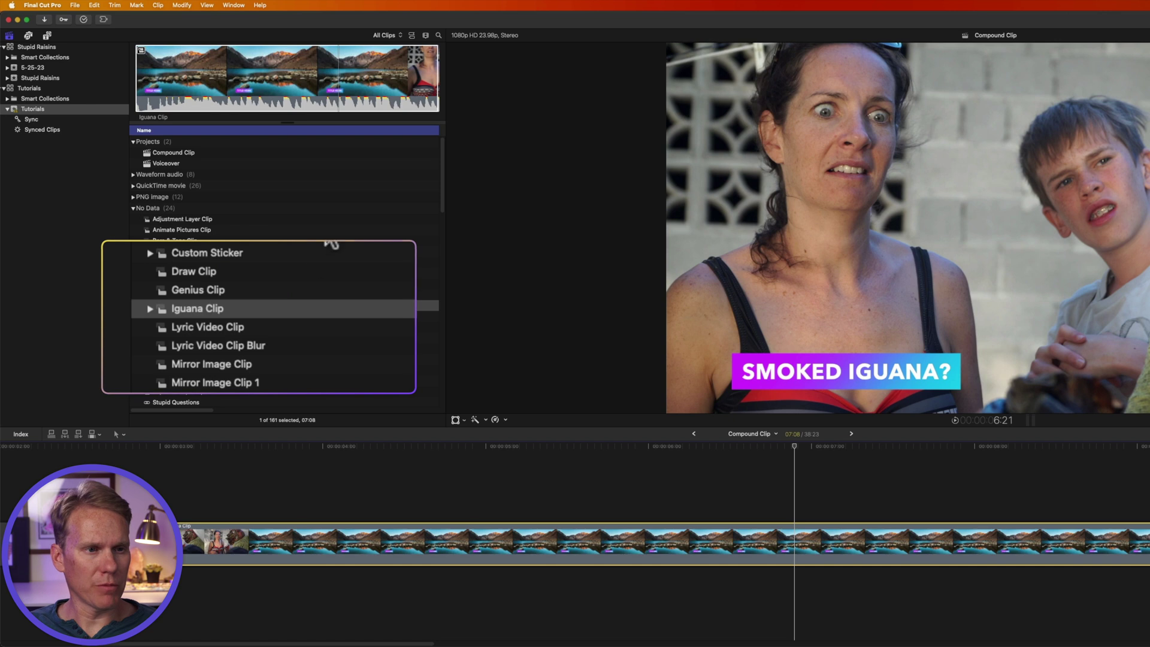
left_click(319, 306)
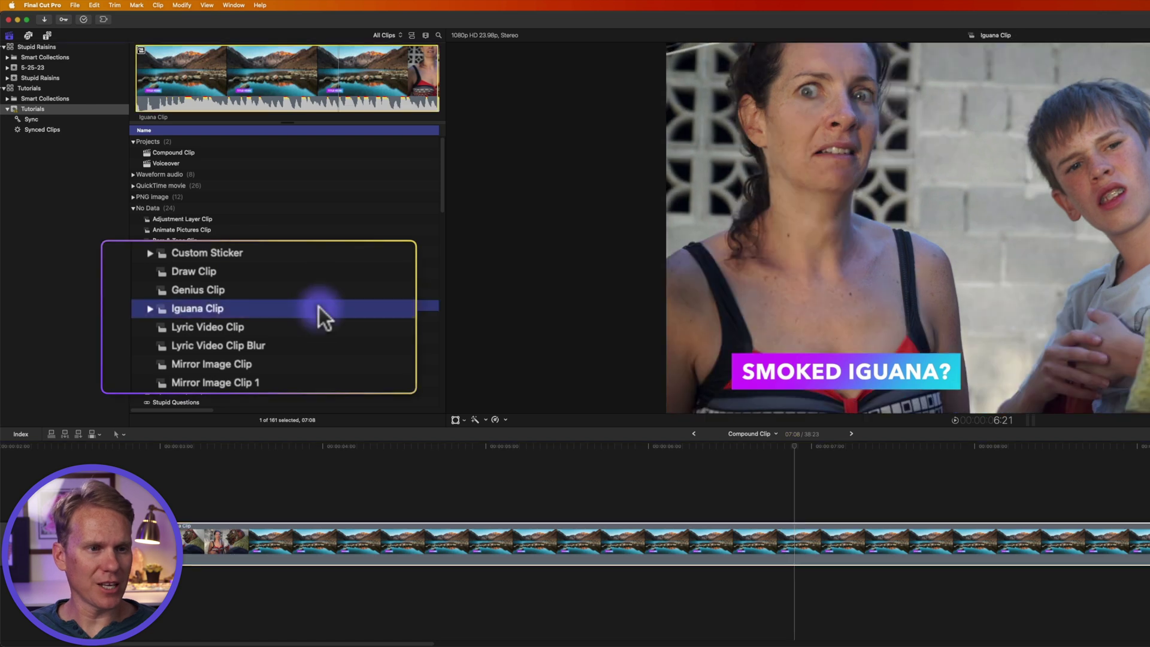
Create a new empty compound clip named 'Empty CC' and open it in the timeline.
left_click(82, 8)
mouse_move(129, 29)
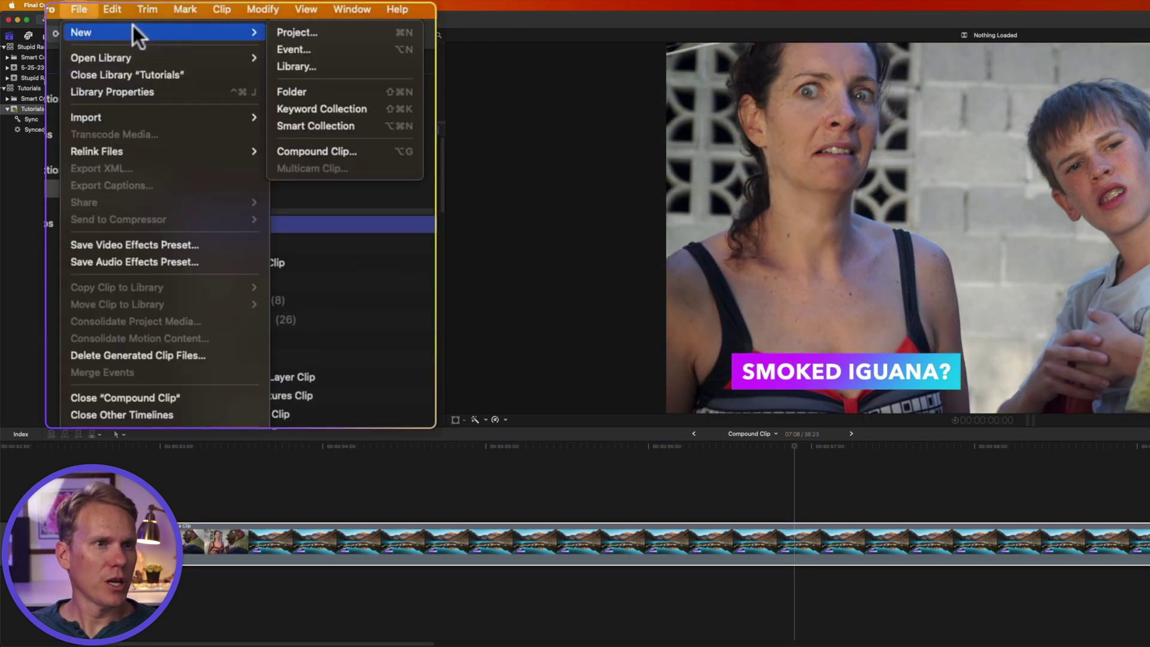
left_click(335, 151)
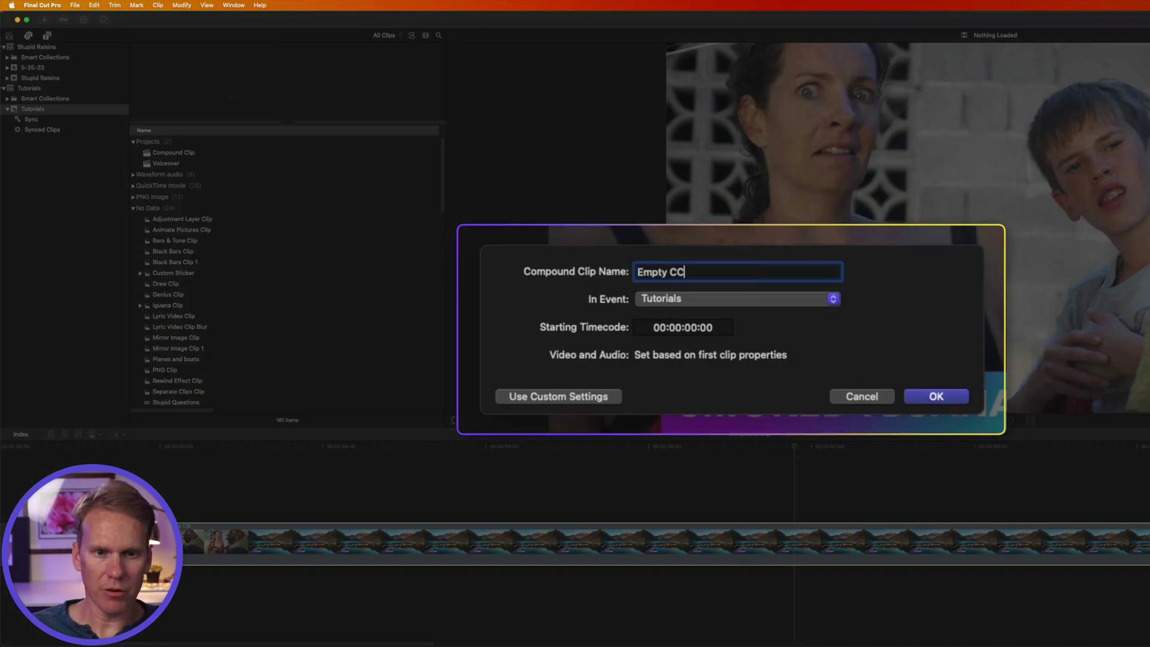
type("Empty CC")
key("Return")
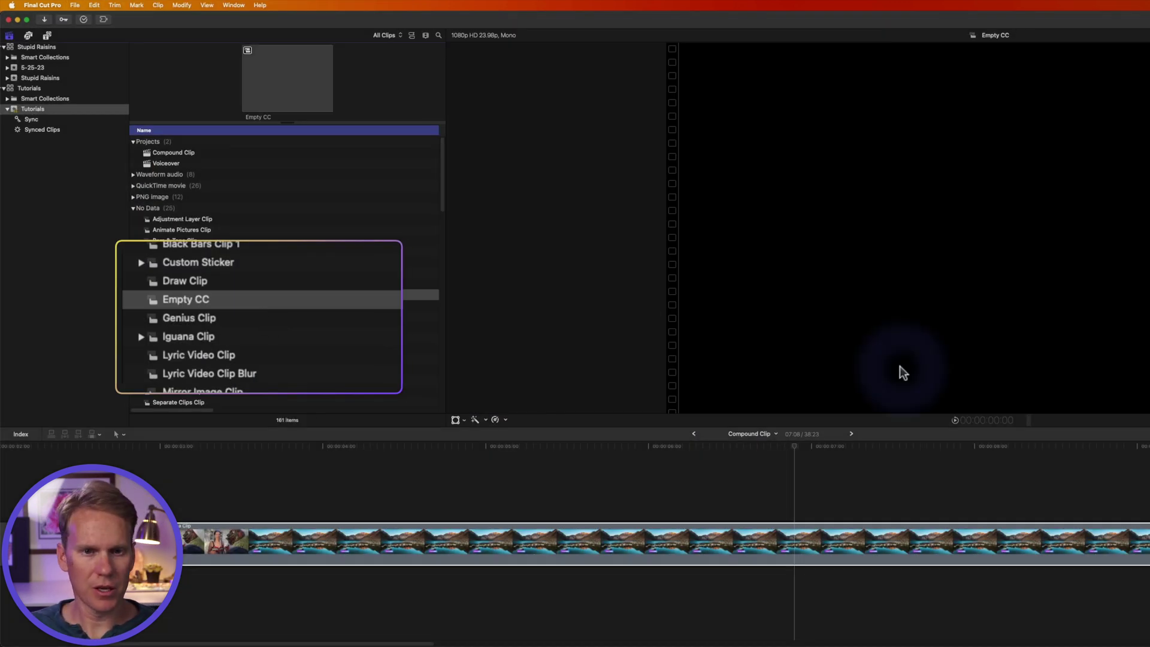
double_click(257, 299)
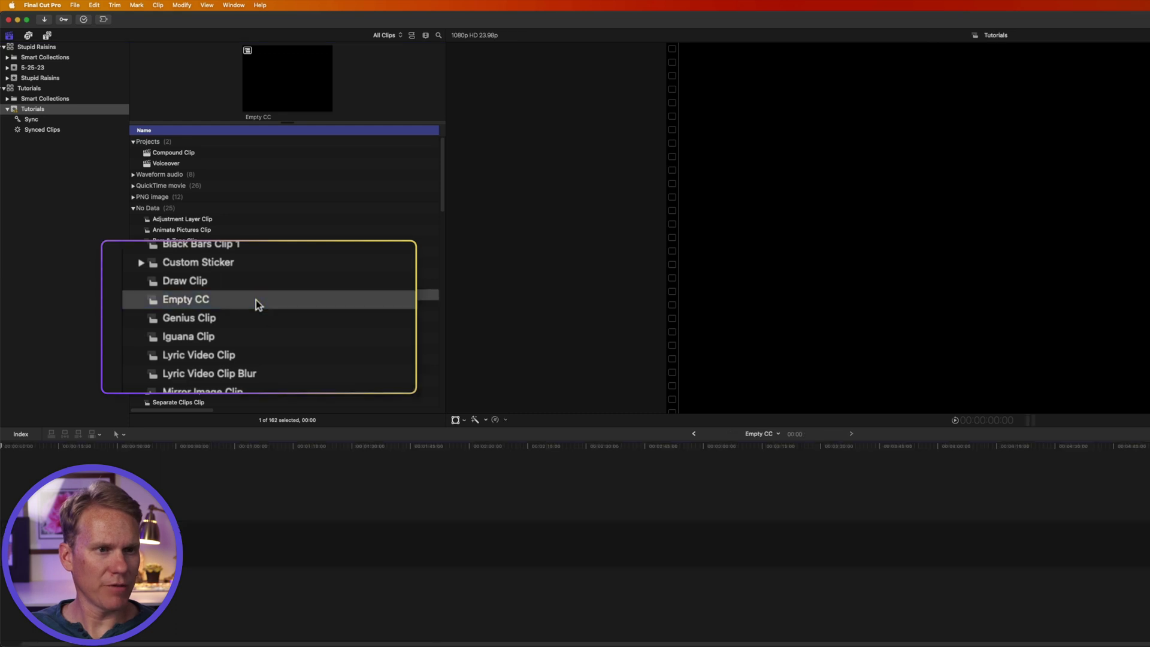
Add the stairs clip to Empty CC at 1080p HD 23.98p, then append the bridge runner clip.
scroll(221, 299, "down", 10)
scroll(224, 299, "down", 2)
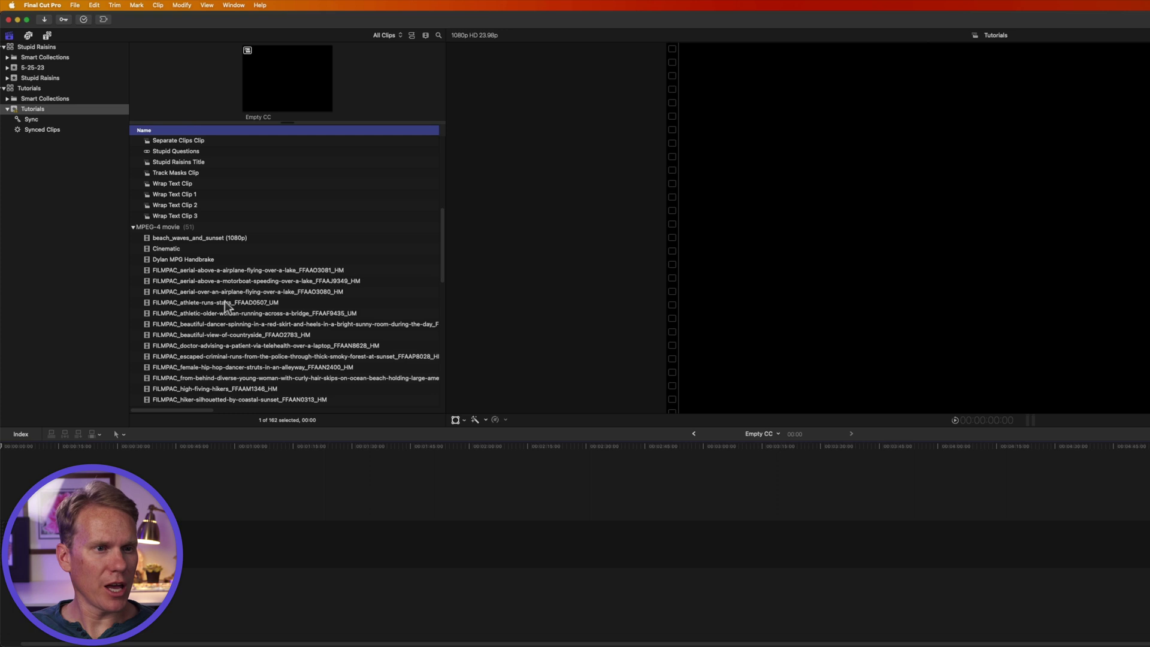
left_click(225, 301)
left_click(372, 92)
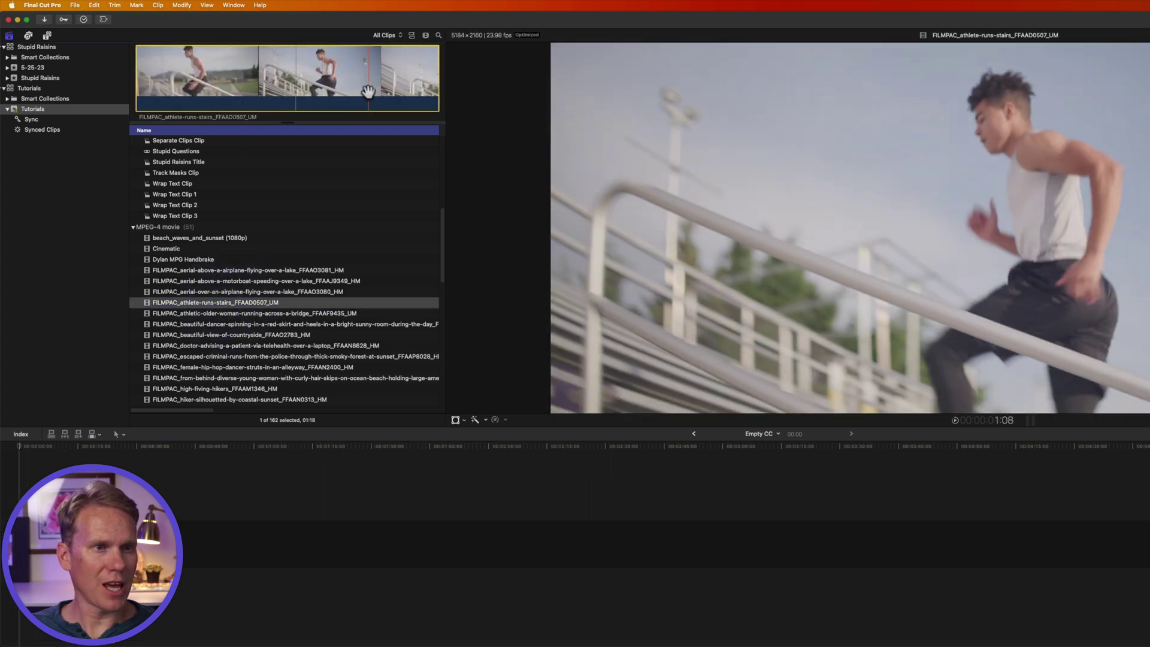
left_click_drag(442, 334, 458, 530)
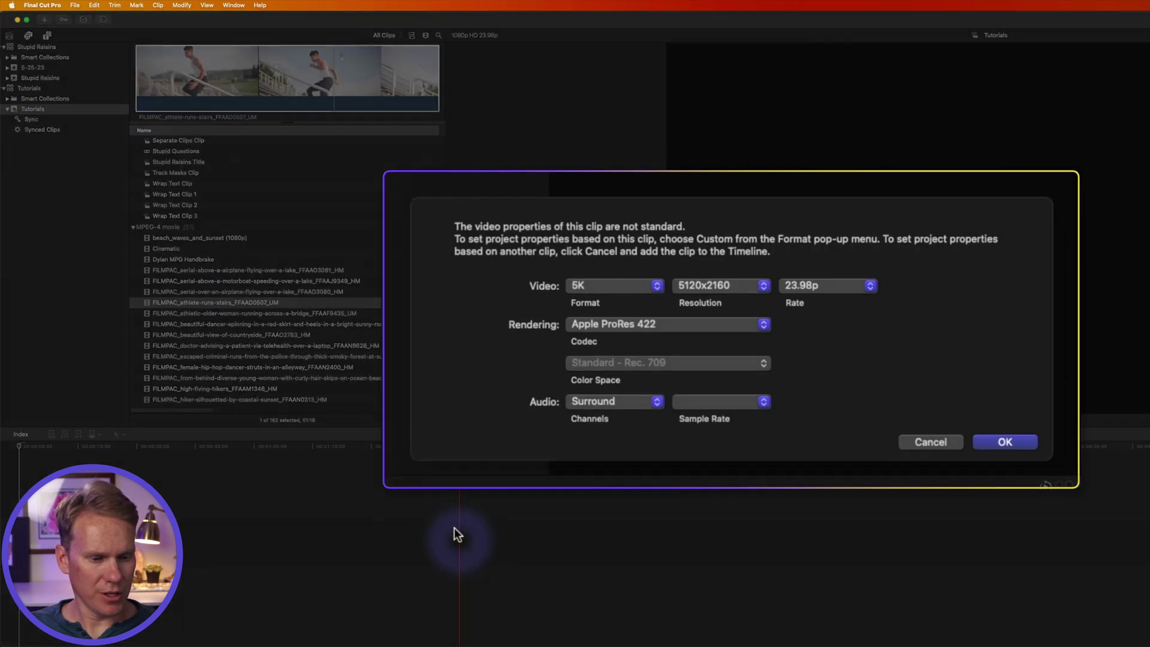
left_click(594, 289)
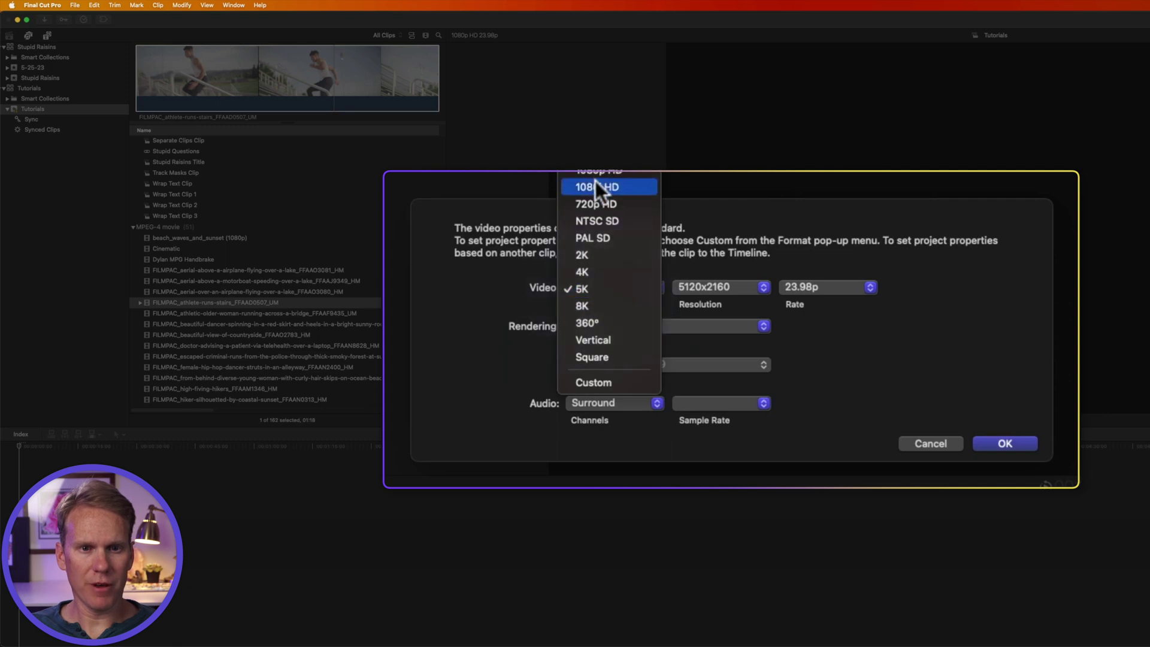
left_click(596, 178)
left_click(601, 287)
left_click(612, 258)
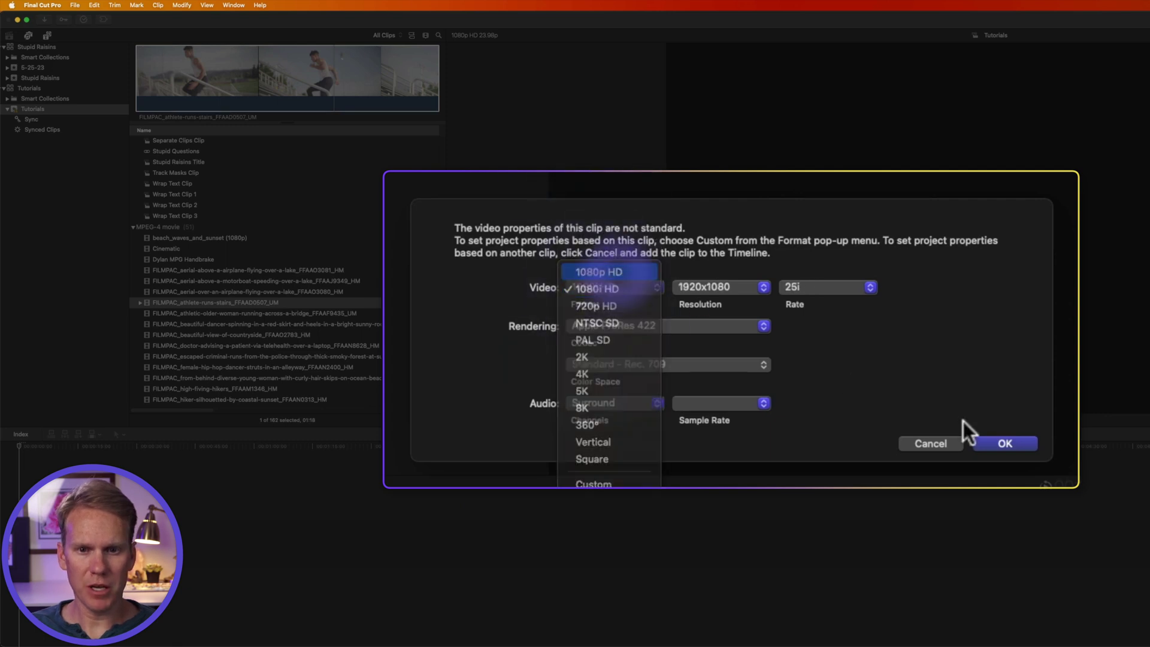
left_click(1005, 443)
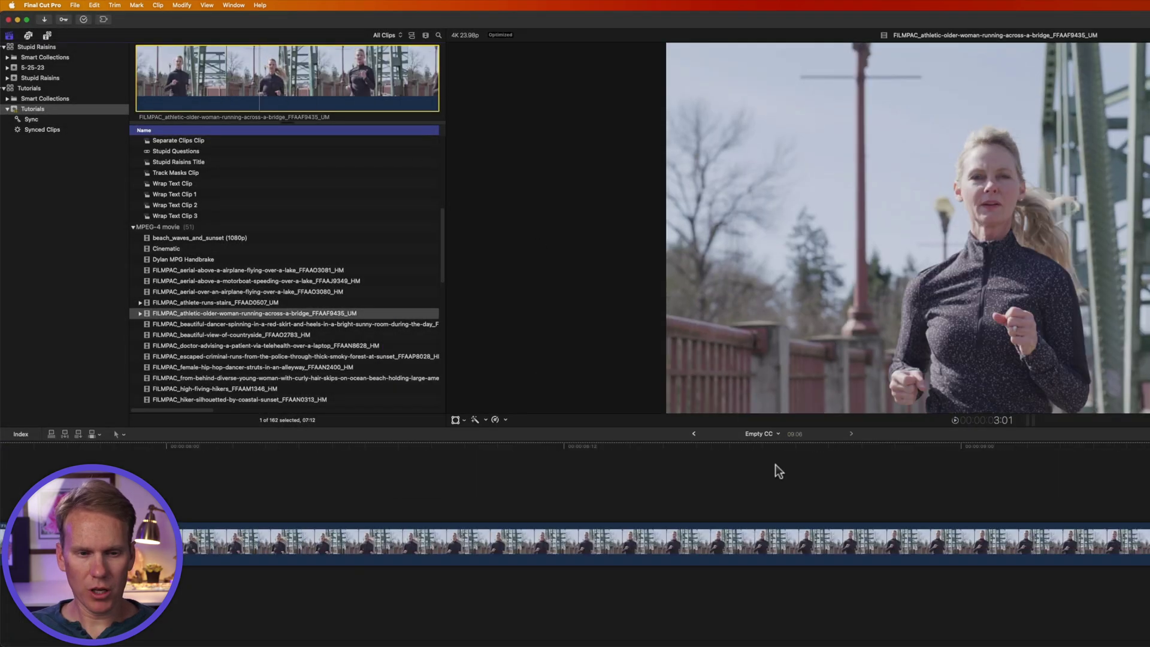
key("e")
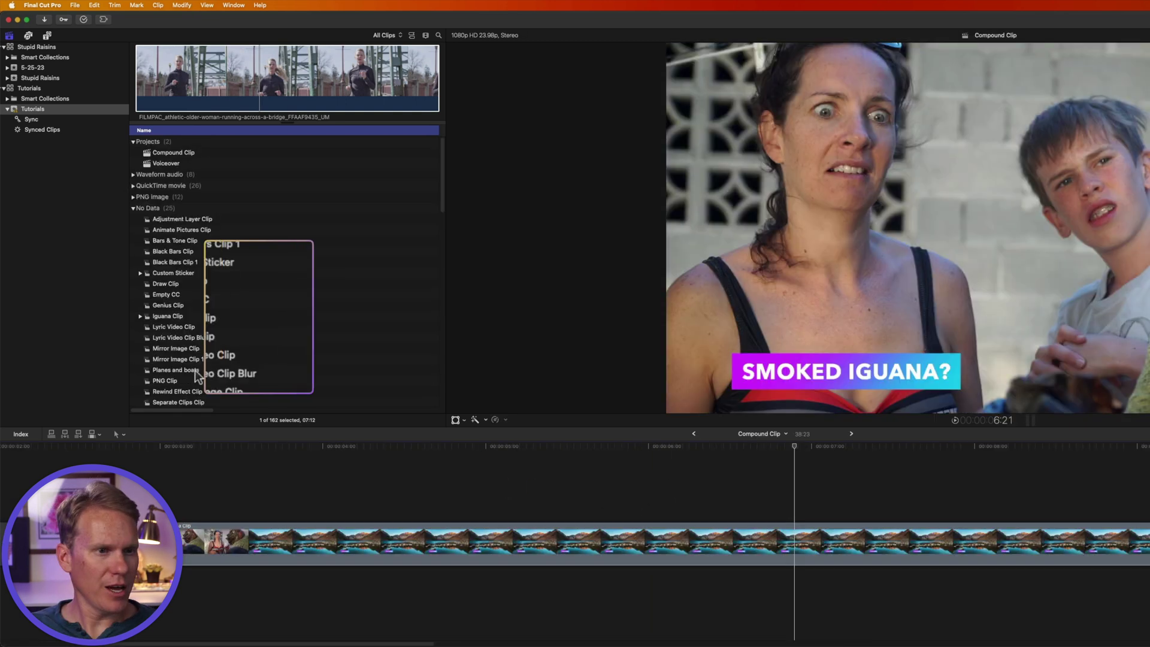
Select the Iguana Clip compound in the timeline and open its Clip menu.
left_click(211, 298)
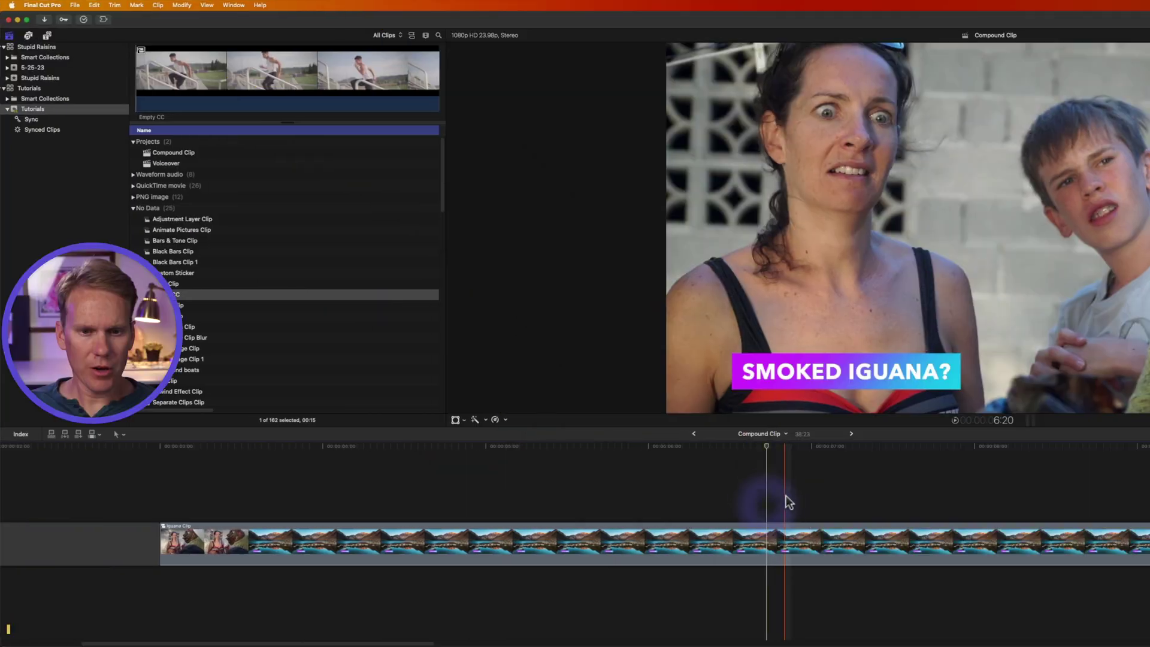
left_click(763, 532)
left_click(158, 5)
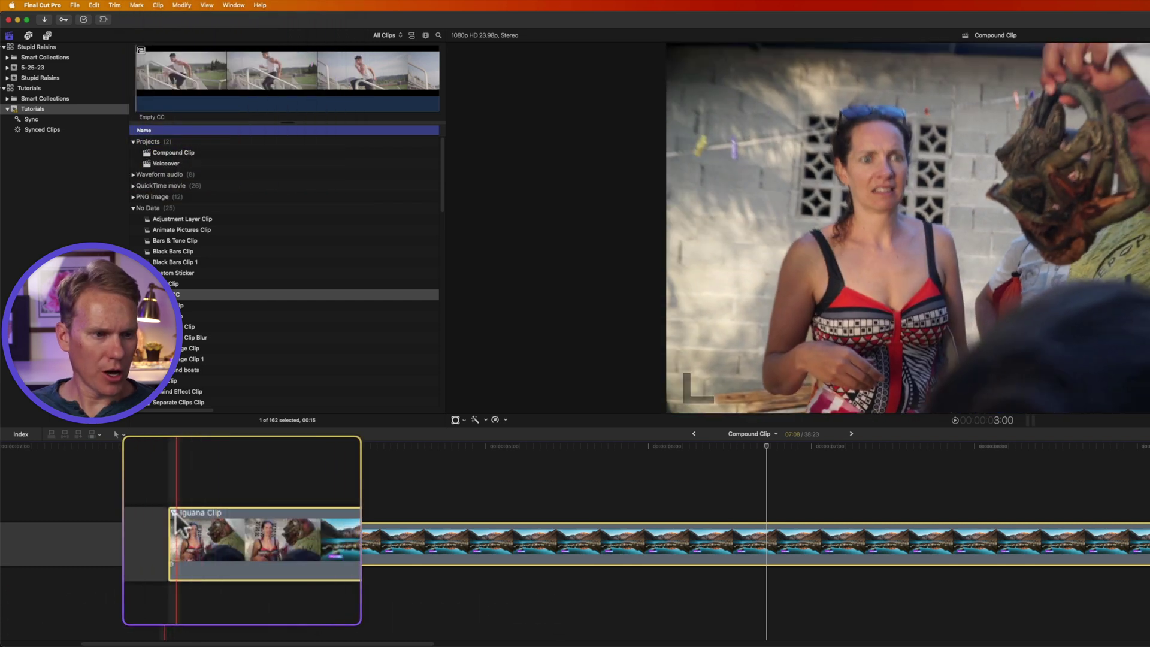
Inside the Iguana Clip, apply a faded, bleached Looks effect and drag the SMOKED IGUANA? title's end.
left_click(694, 434)
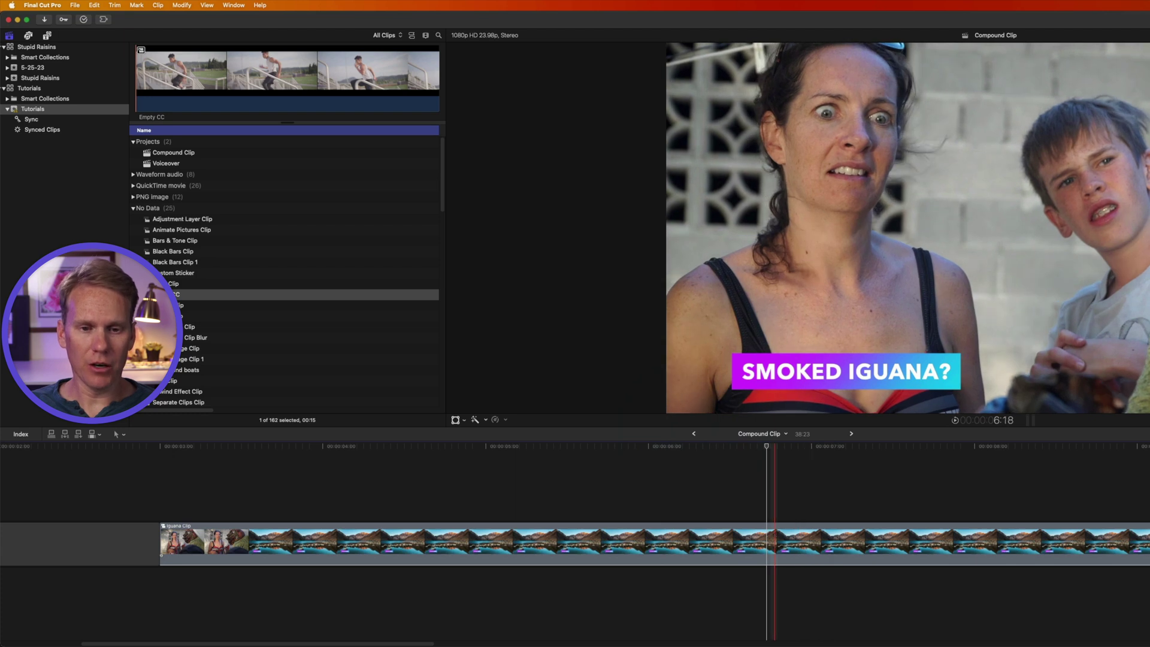
double_click(775, 542)
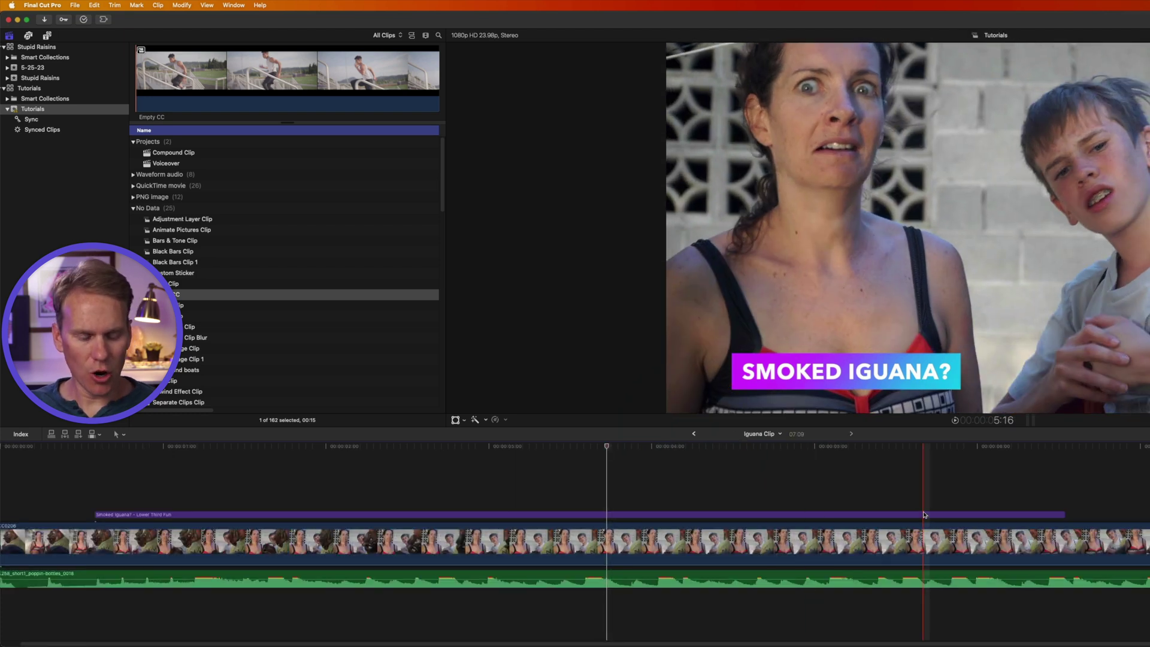
key("shift+z")
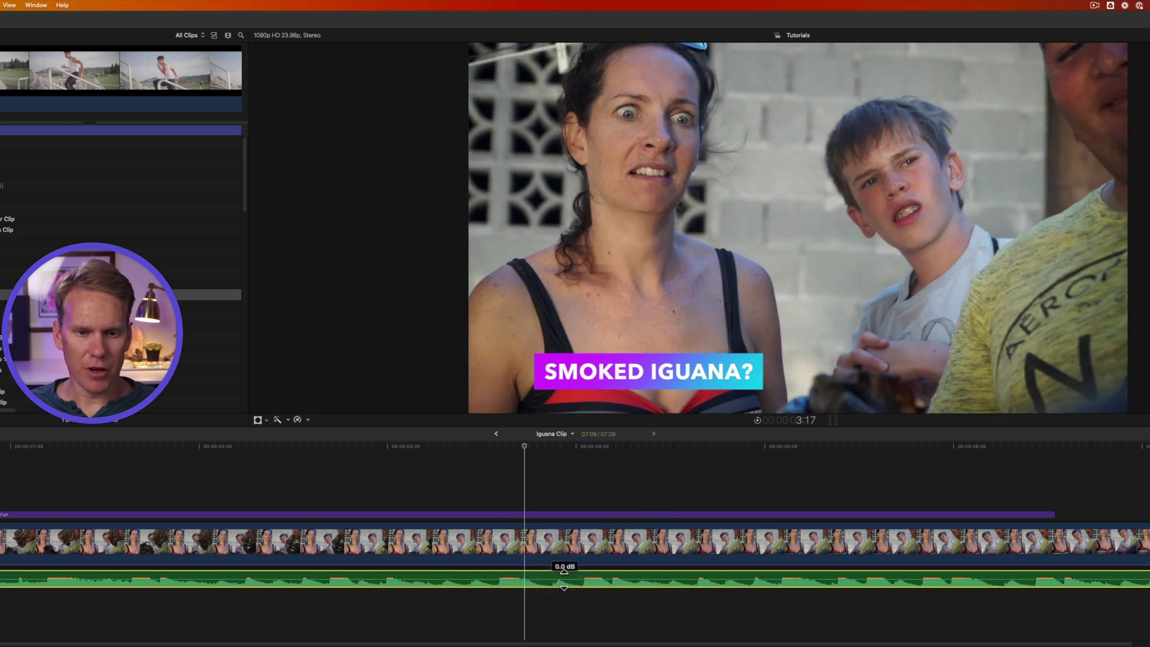
left_click(577, 572)
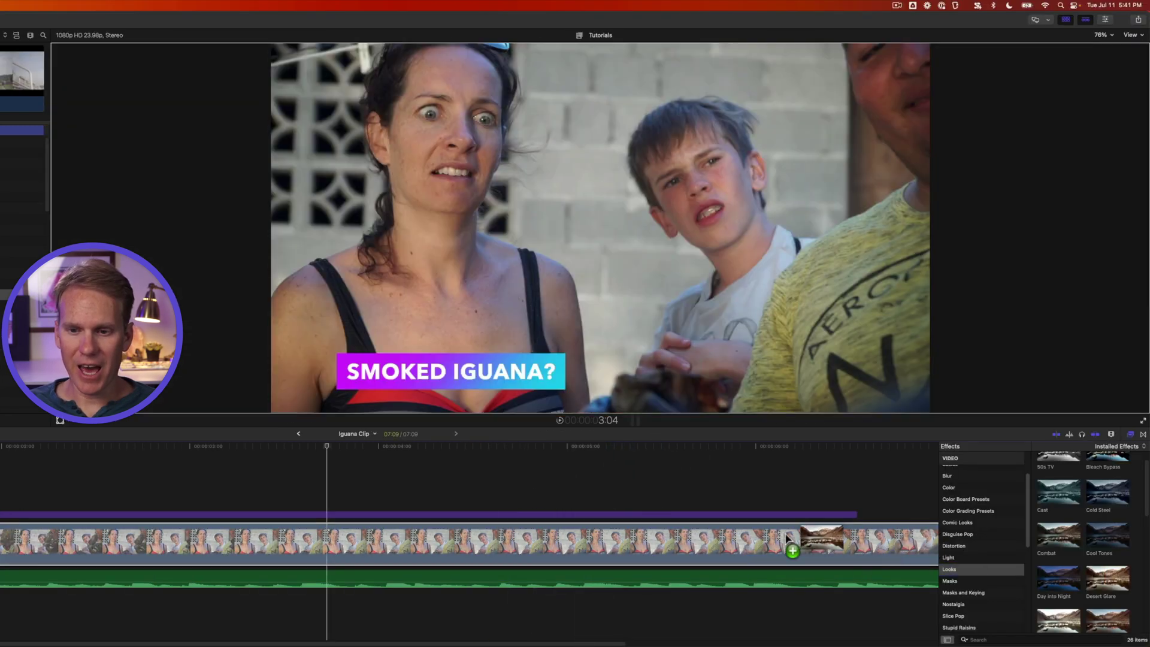
left_click_drag(563, 553, 527, 554)
key("super+minus")
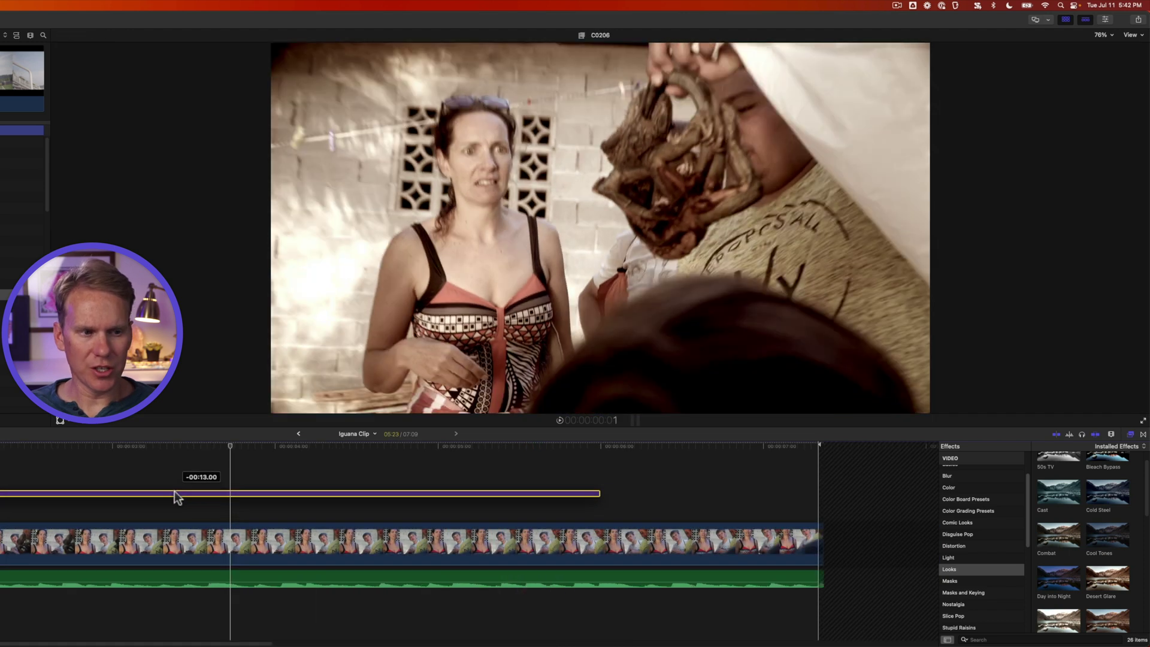
left_click_drag(685, 514, 734, 515)
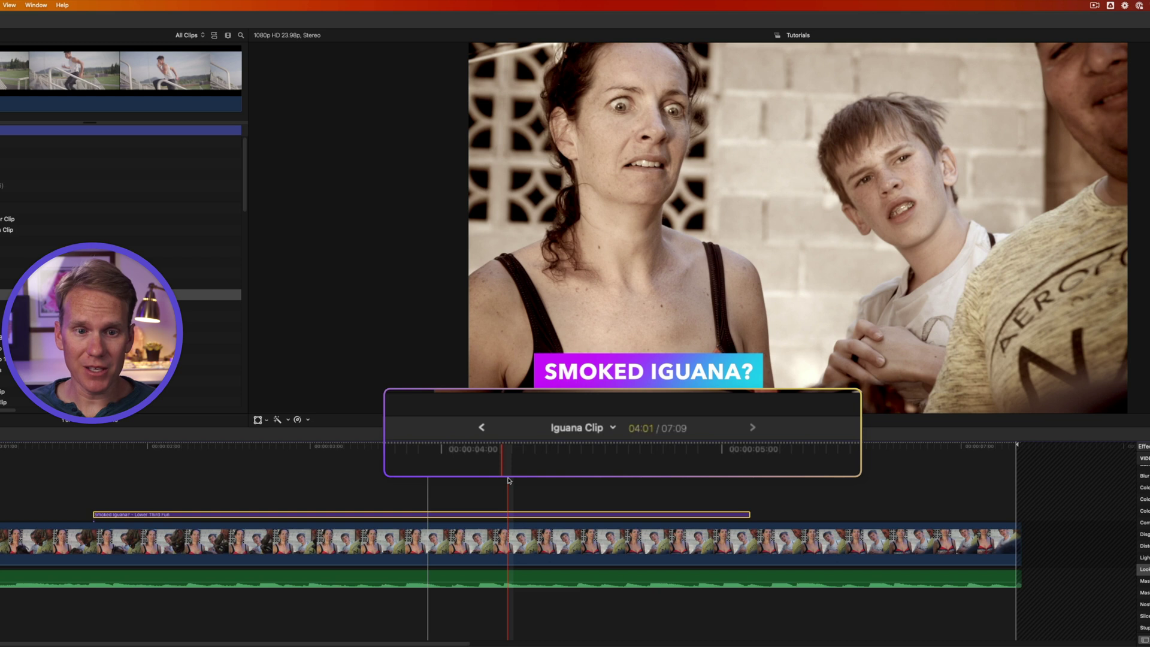
left_click(483, 428)
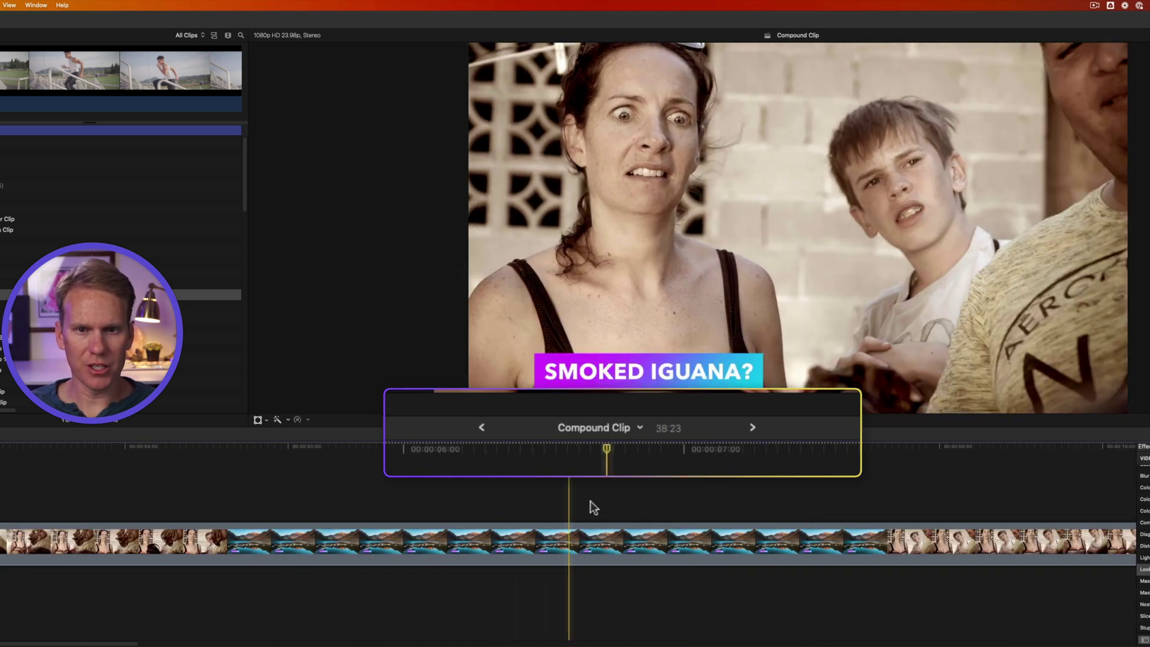
left_click(495, 428)
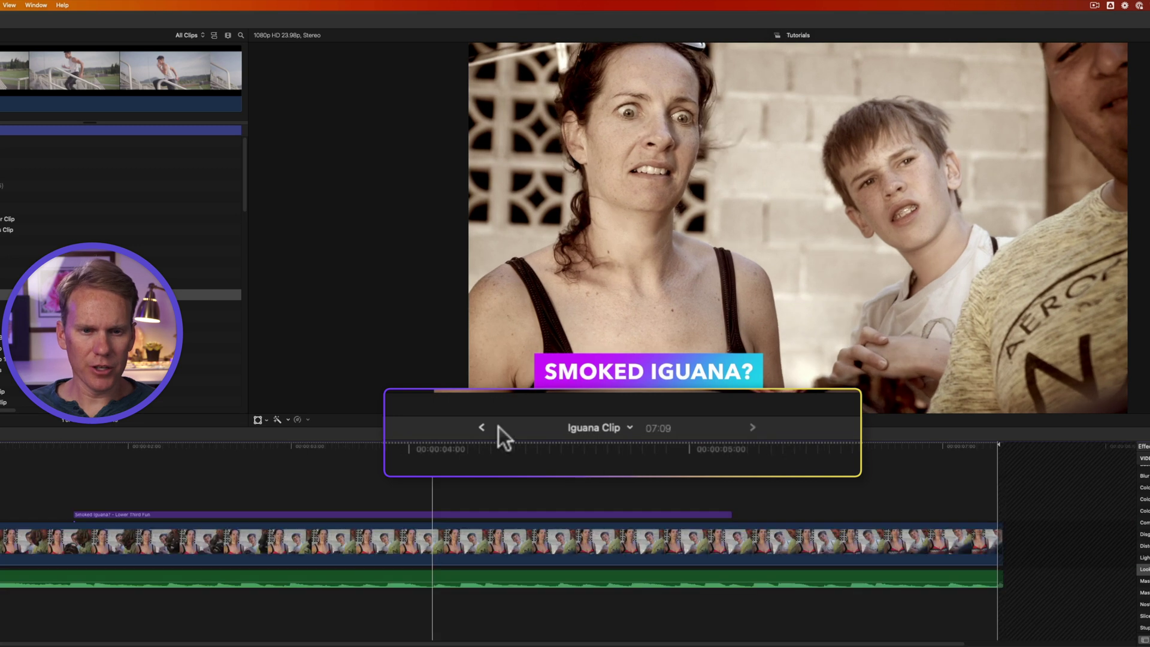
left_click(487, 430)
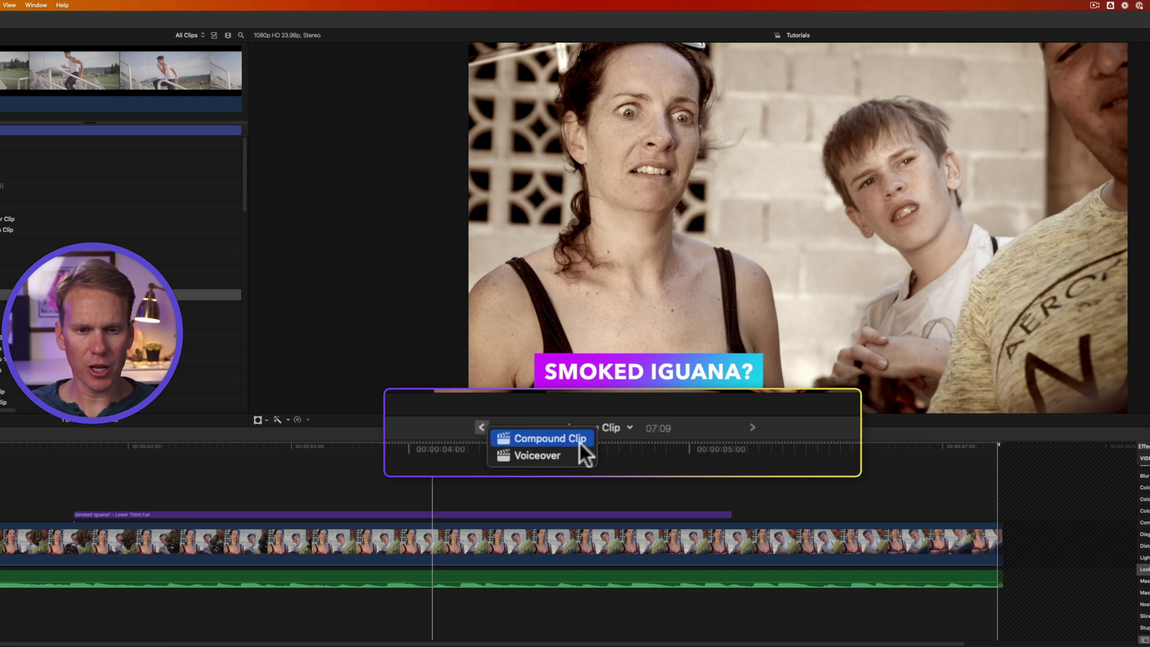
left_click(546, 483)
left_click(485, 425)
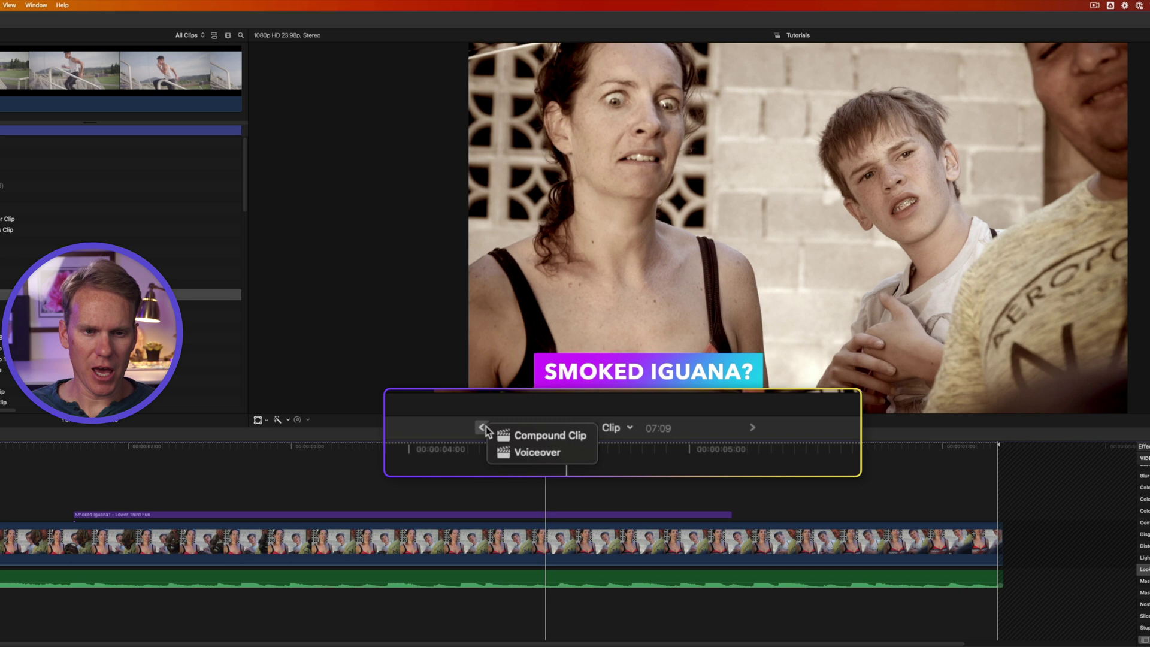
key("Escape")
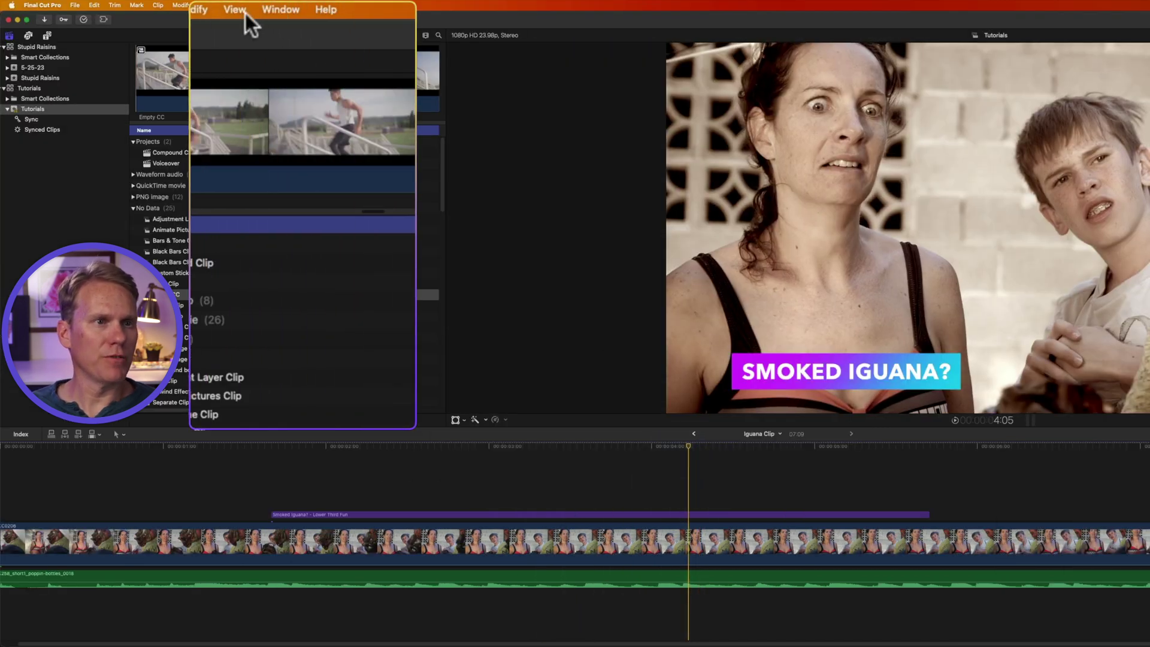
left_click(9, 4)
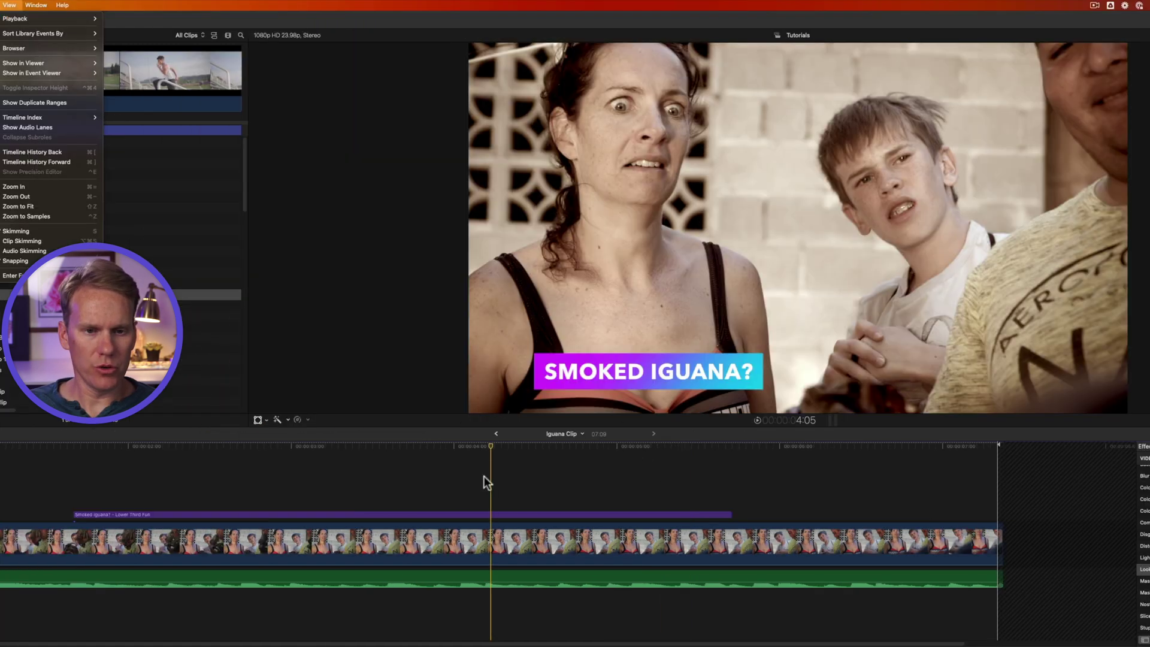
key("super+bracketleft")
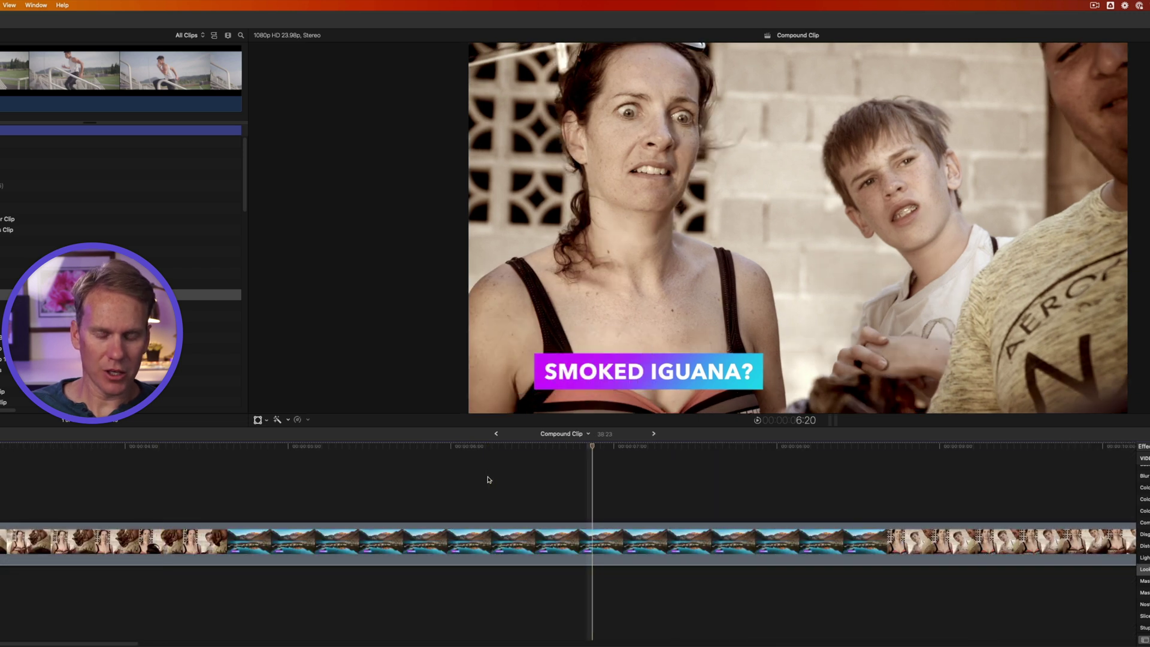
key("super+bracketright")
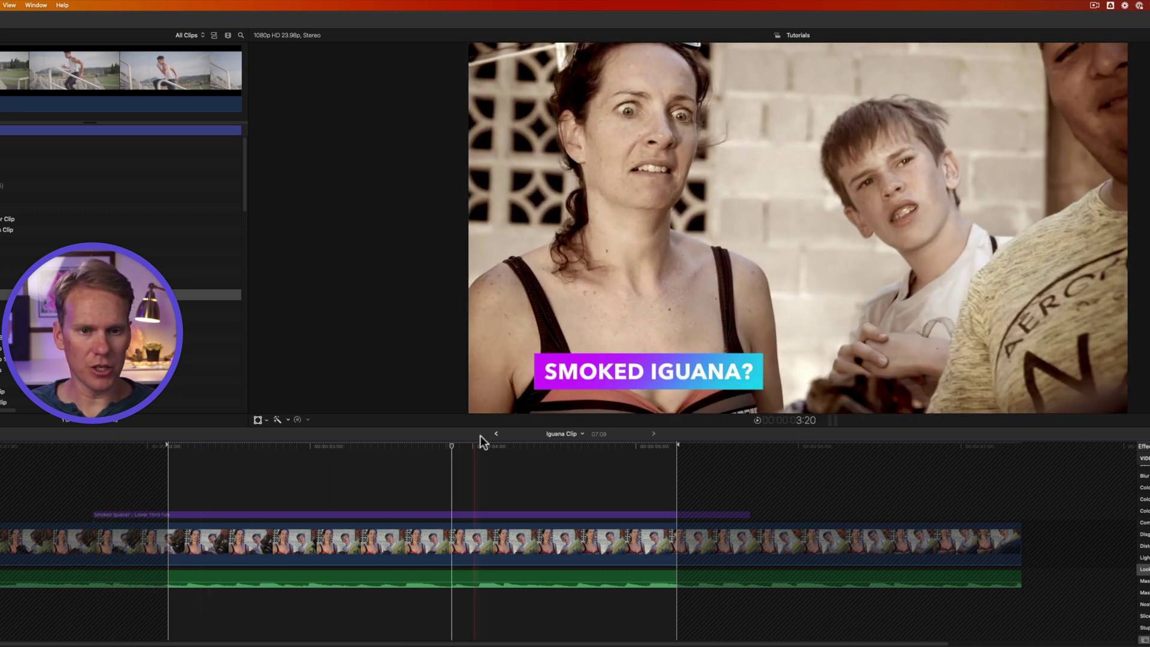
Back in the Compound Clip timeline, drag the Iguana Clip's start edge to extend it earlier.
left_click(497, 433)
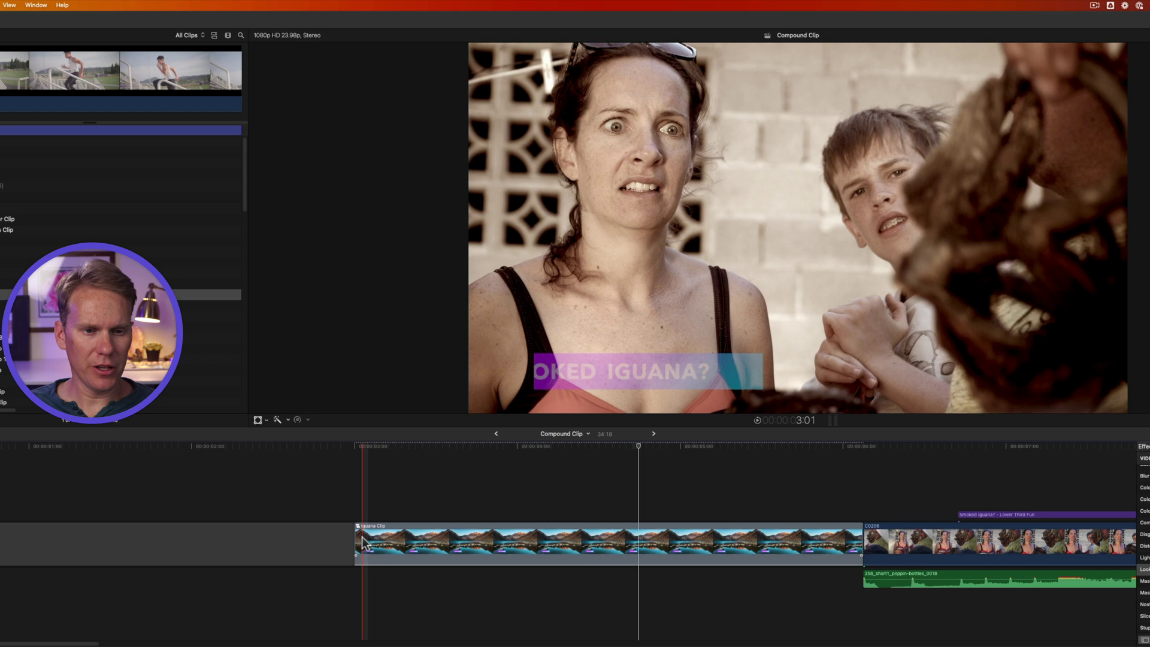
left_click(357, 540)
left_click_drag(358, 538, 487, 538)
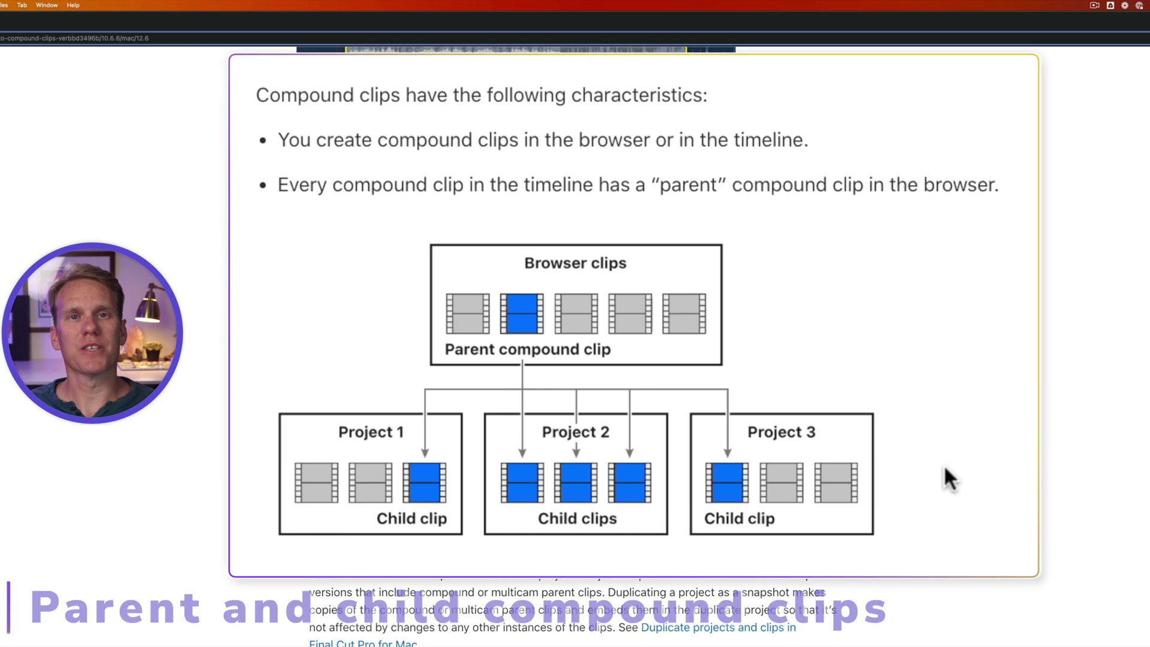
Leave the Apple Support parent/child clips page and return to the Final Cut Pro timeline.
left_click(986, 332)
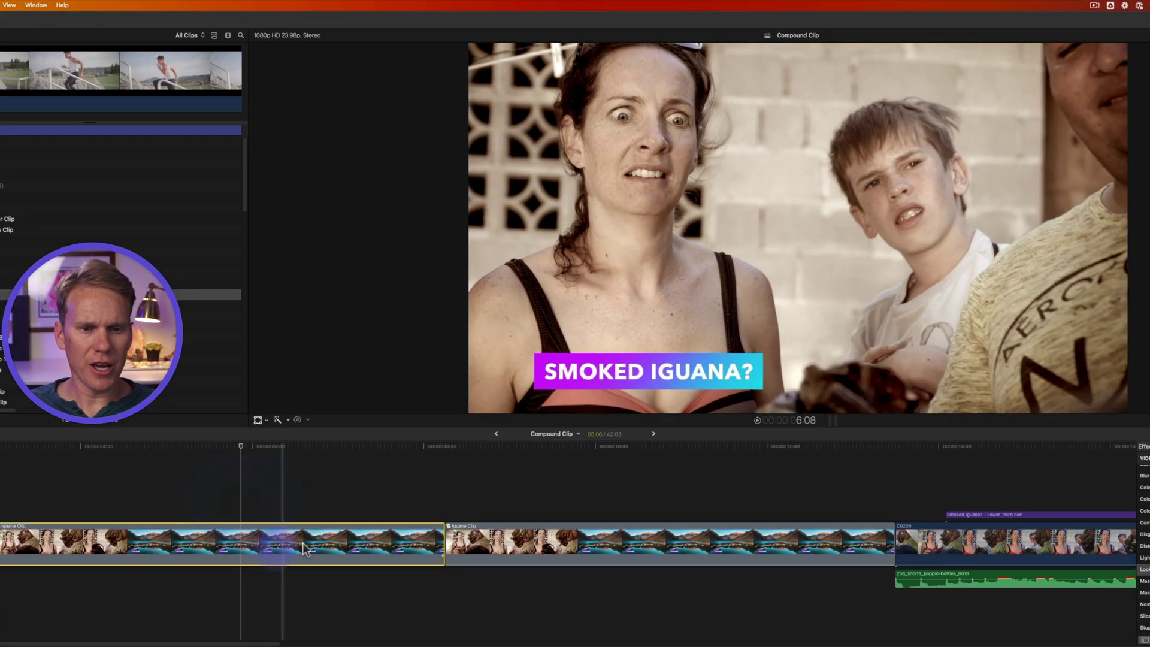
Inside the Iguana Clip, change the Smoked Iguana? title text to 'No thanks!'.
left_click(629, 528)
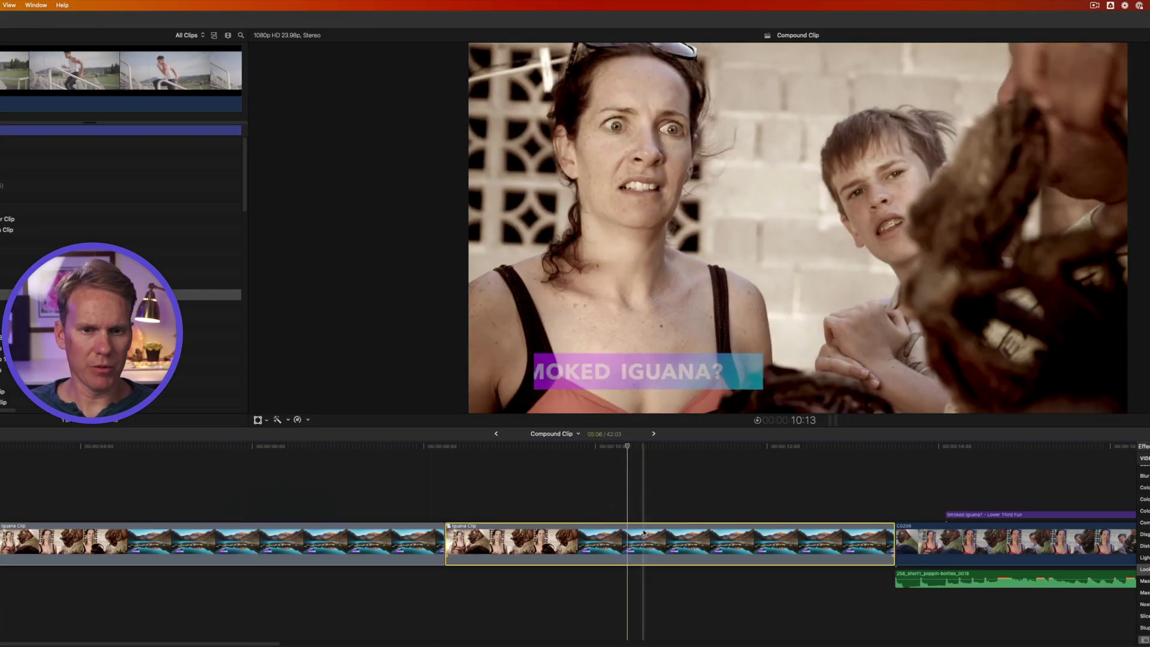
left_click(697, 493)
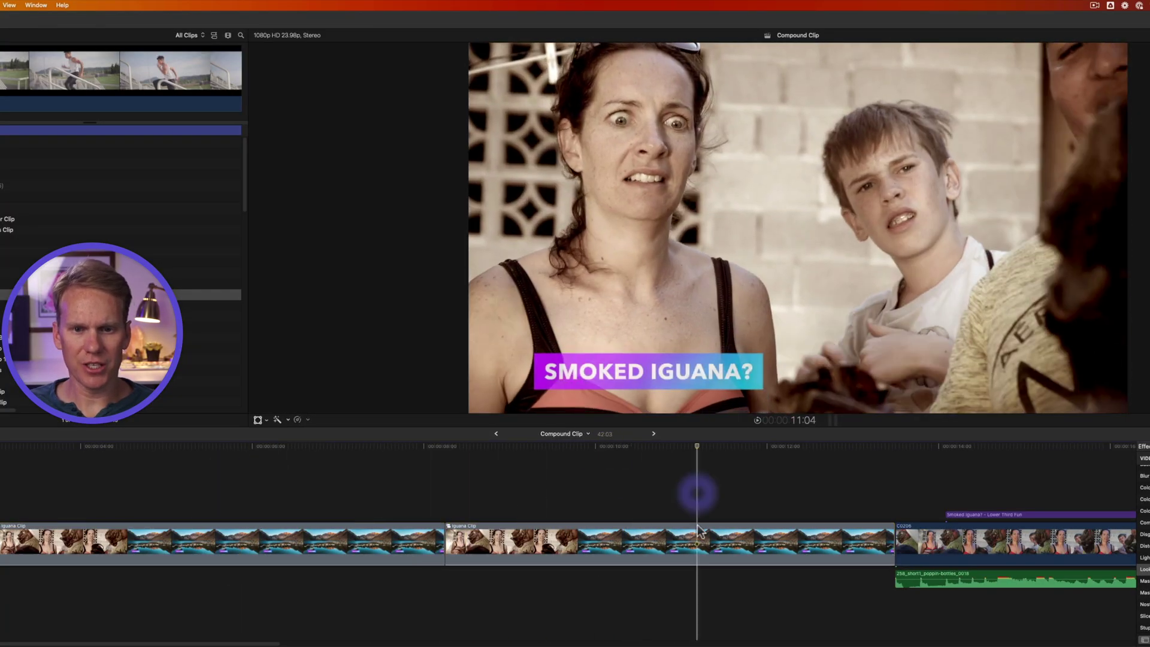
double_click(695, 539)
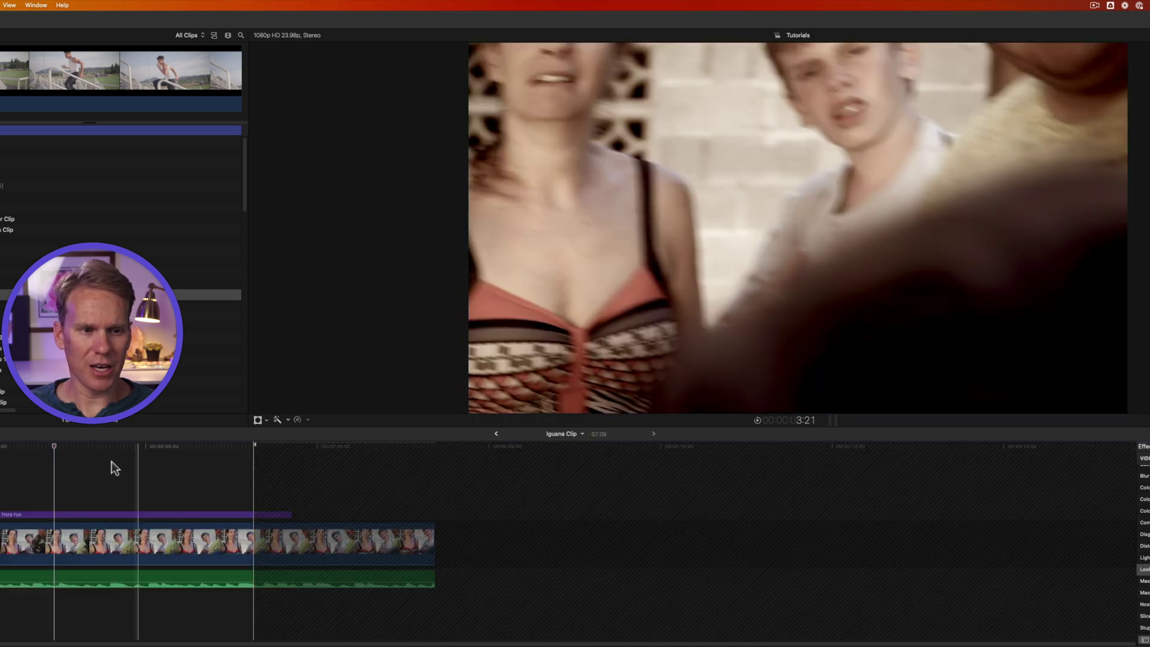
left_click(86, 515)
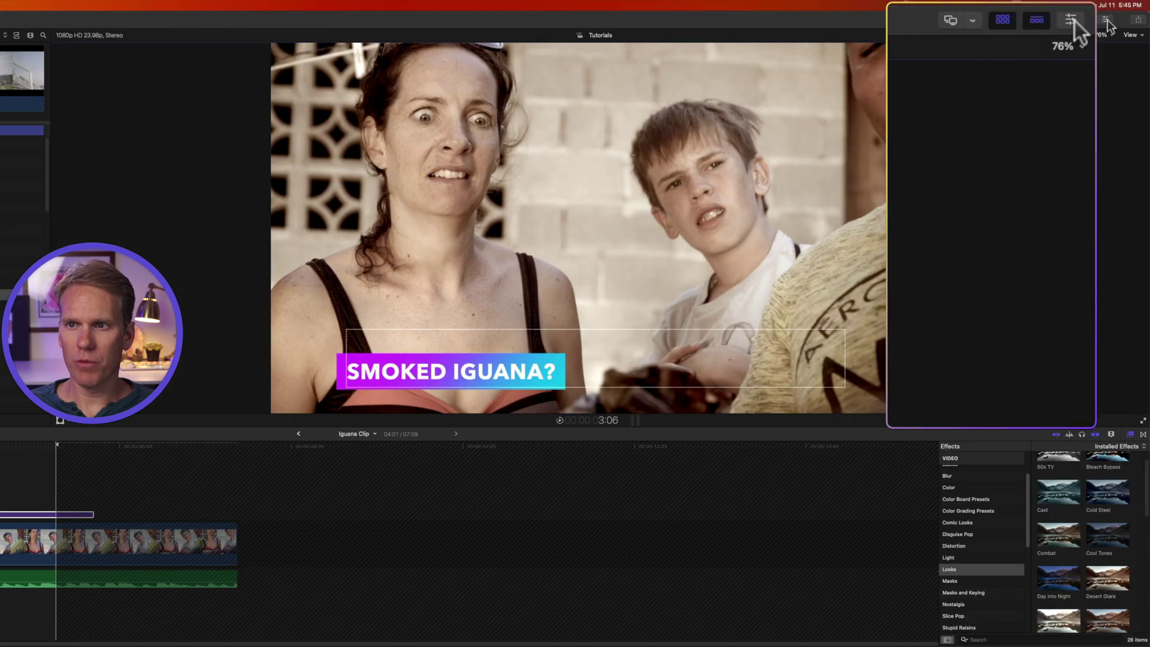
left_click(1075, 20)
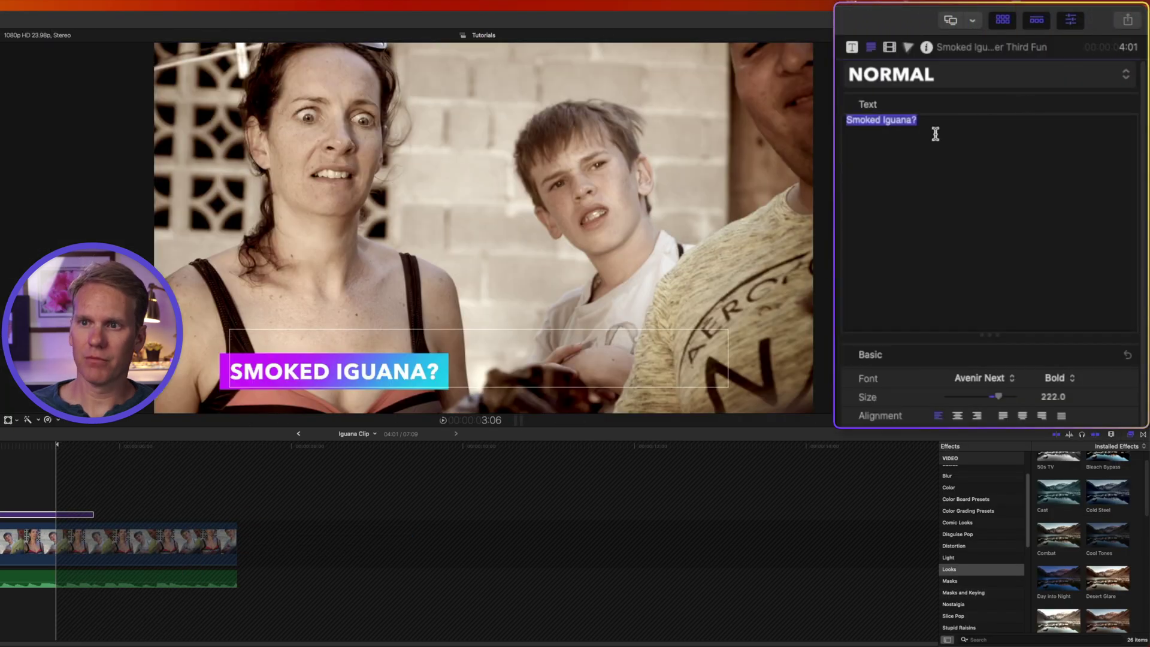
type("No thanks!")
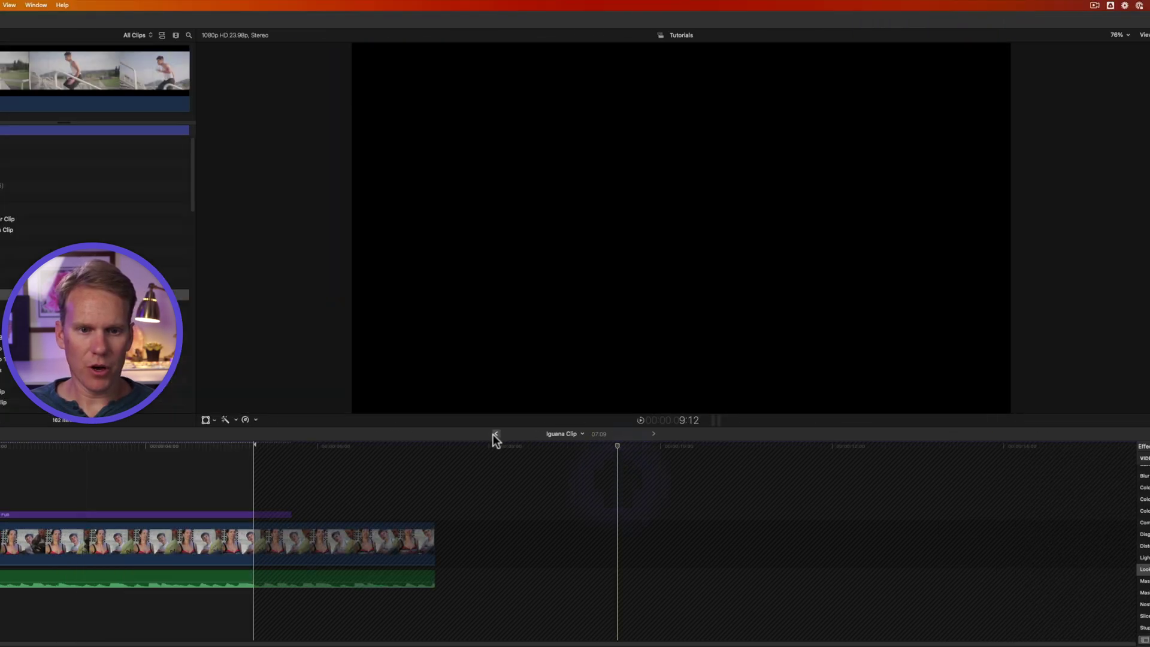
Return to the Compound Clip and confirm both Iguana Clip instances show the new title.
left_click(496, 433)
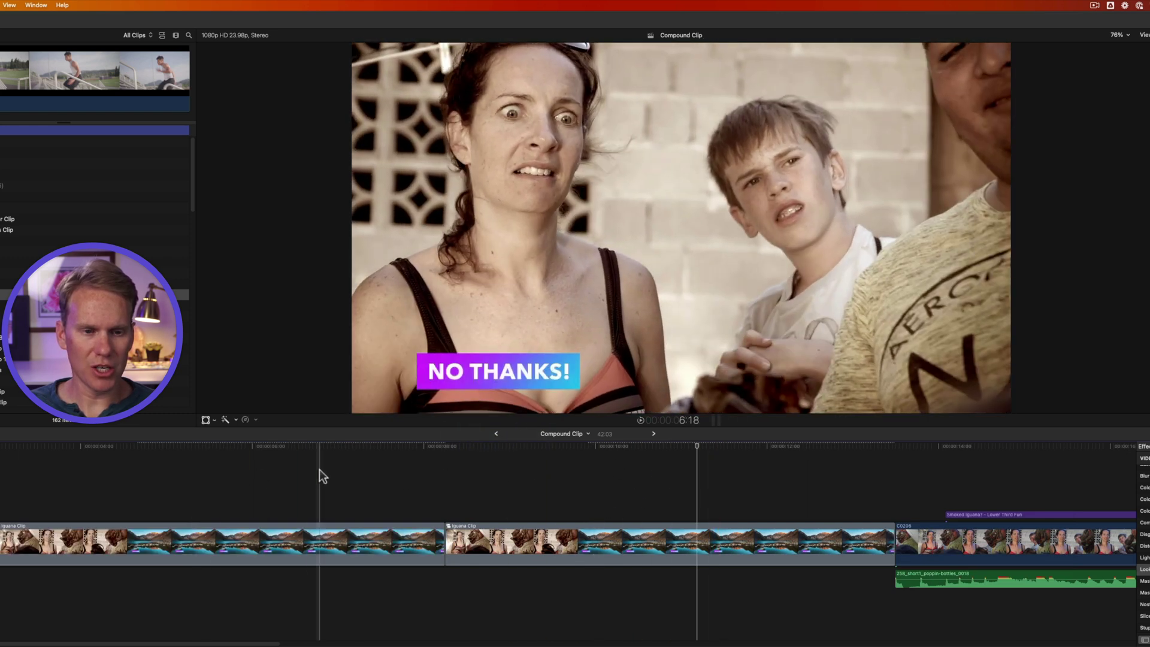
left_click(316, 531)
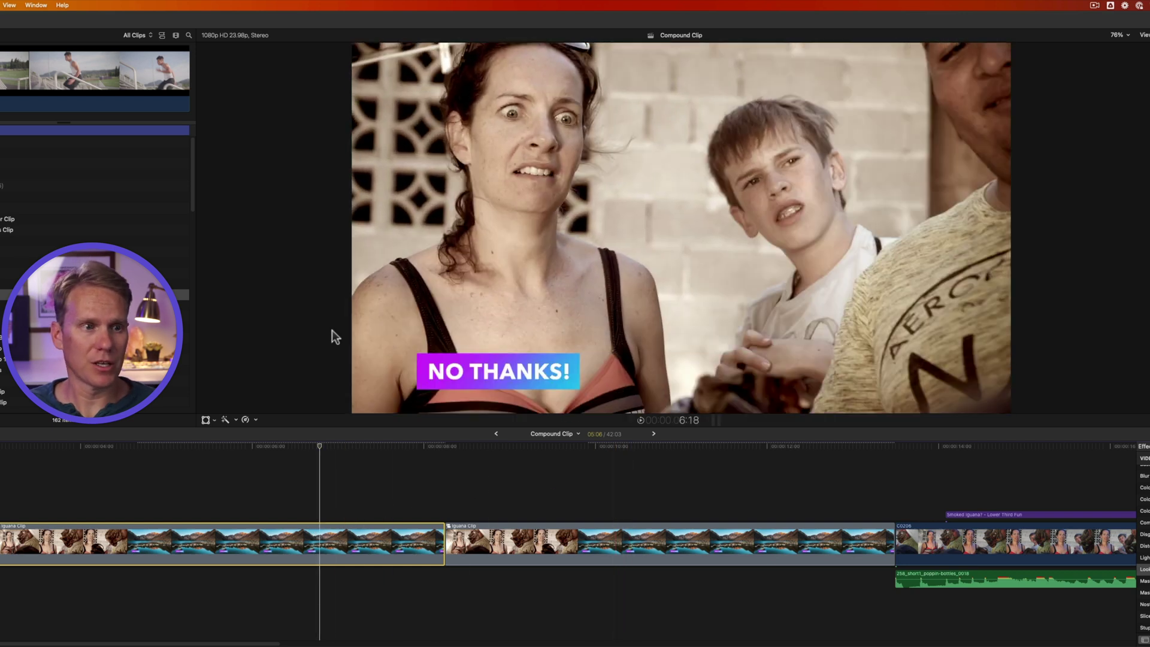
left_click(653, 541)
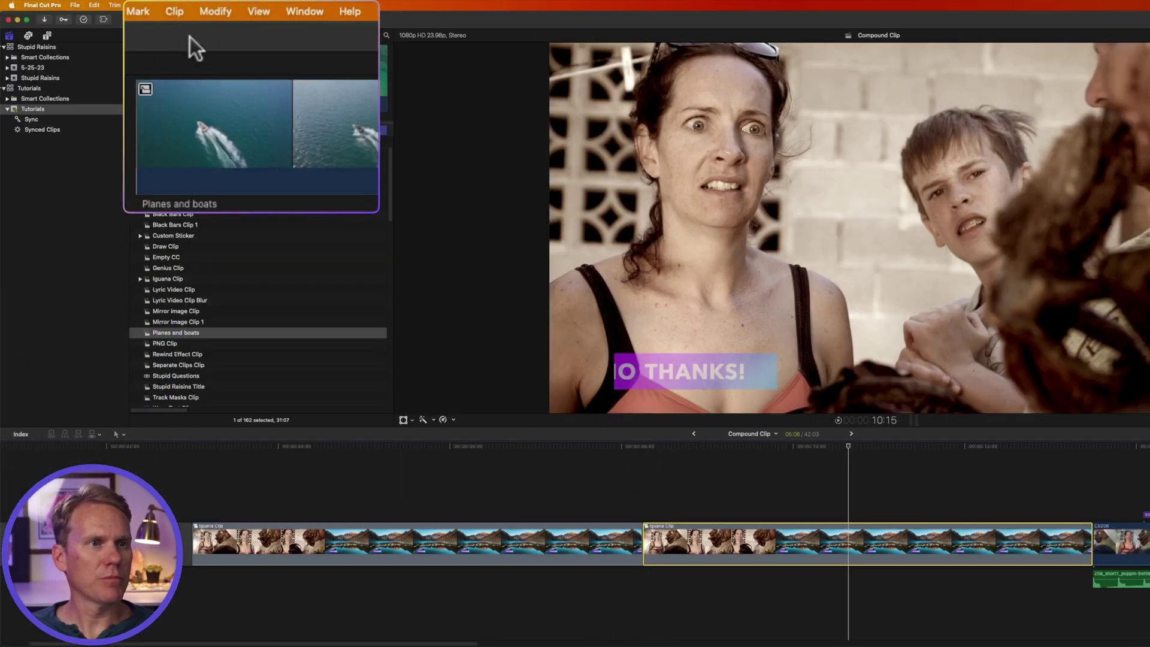
Give the second Iguana Clip a new parent, Iguana Clip copy, and open it in the timeline.
left_click(175, 14)
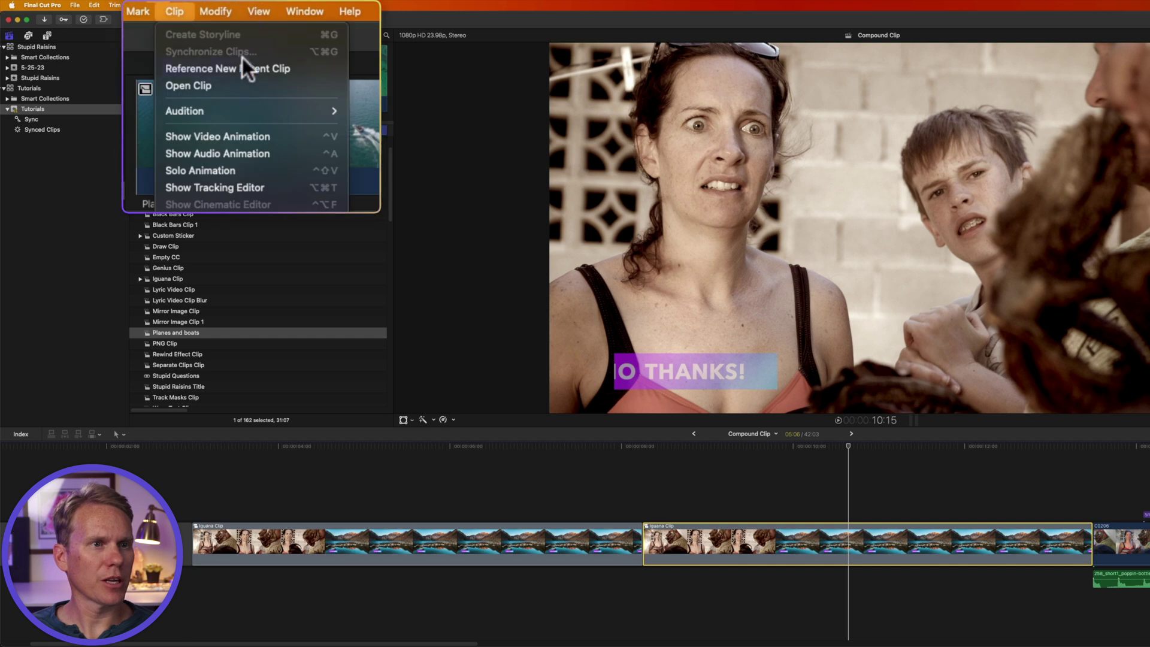
left_click(262, 68)
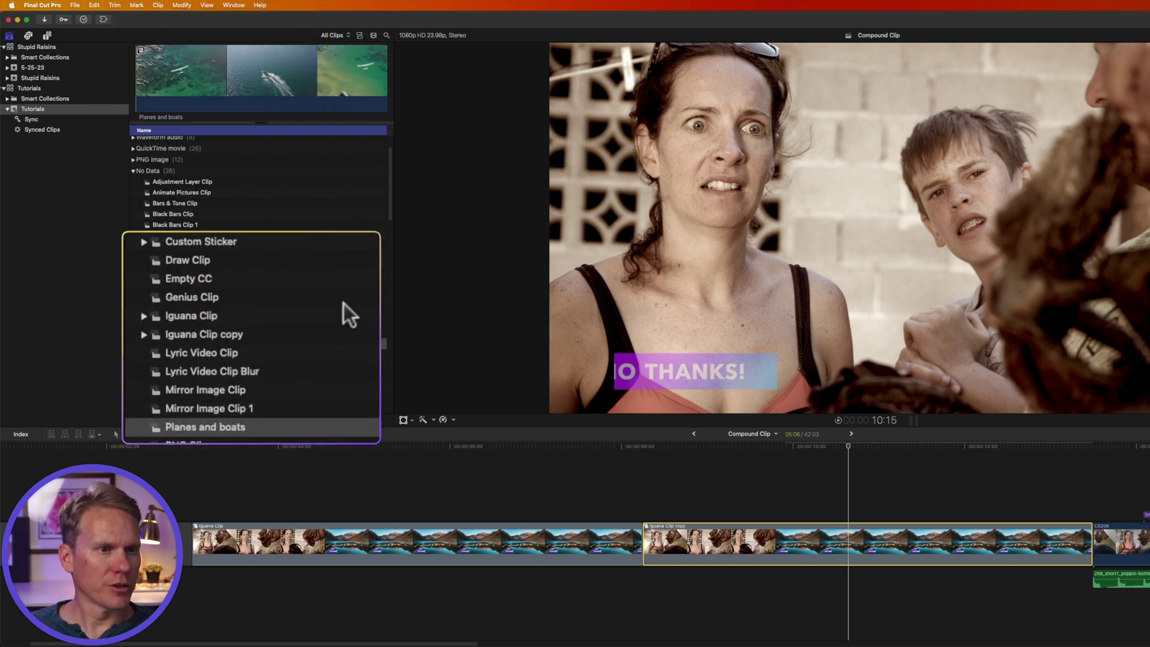
left_click(263, 333)
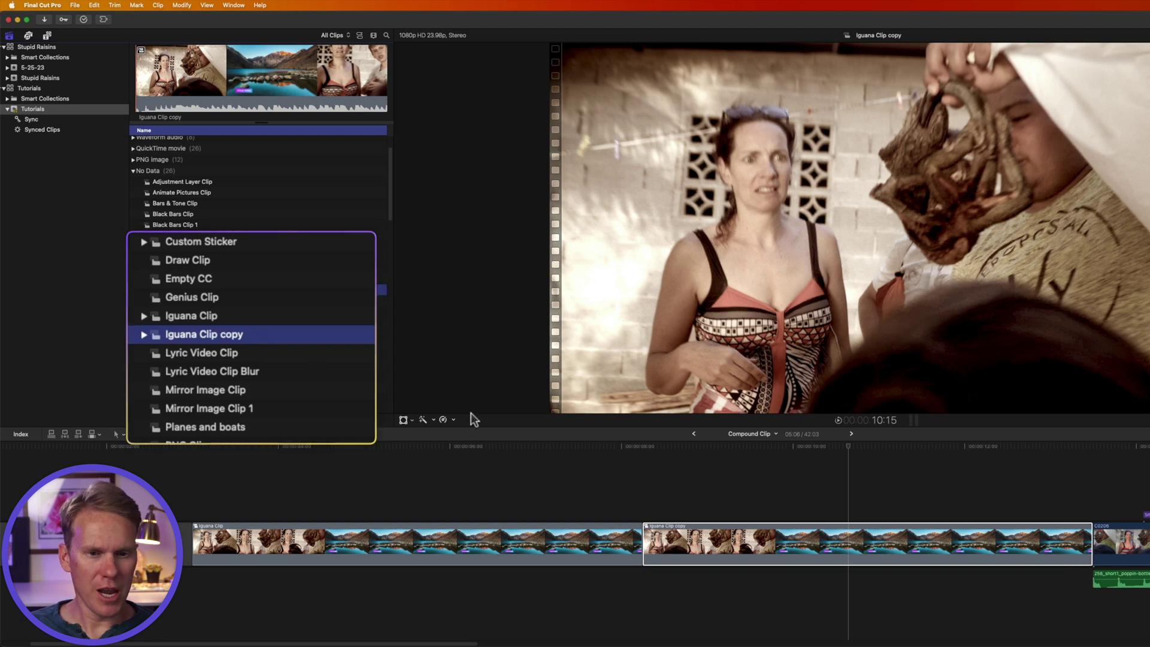
left_click(844, 551)
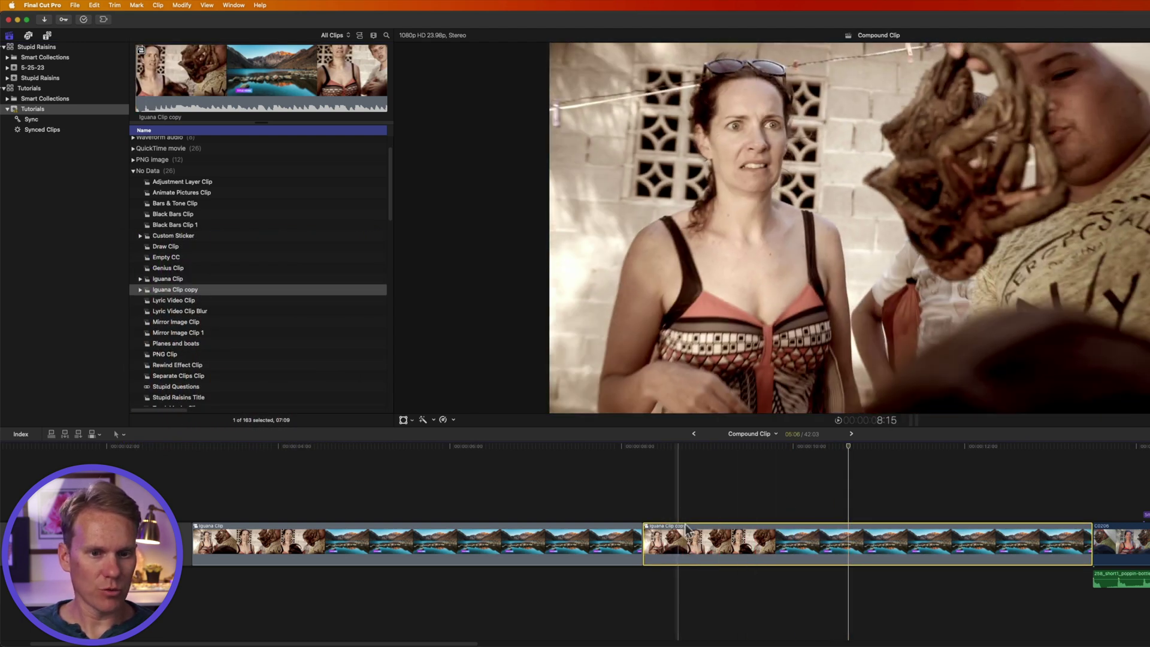
left_click(242, 292)
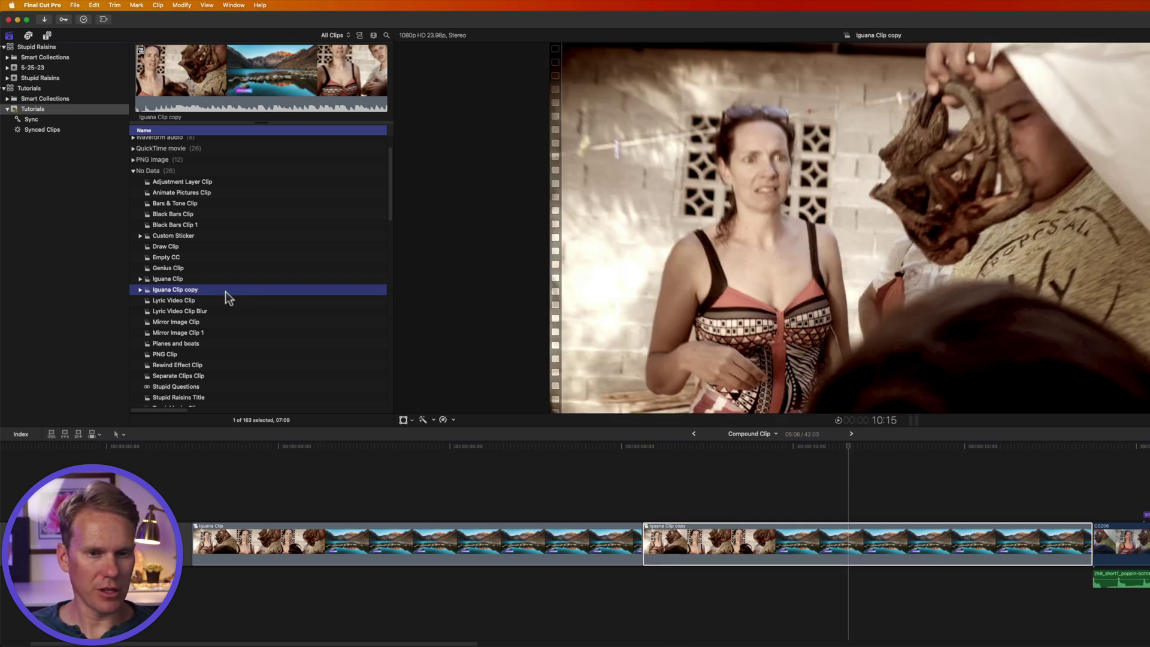
double_click(850, 542)
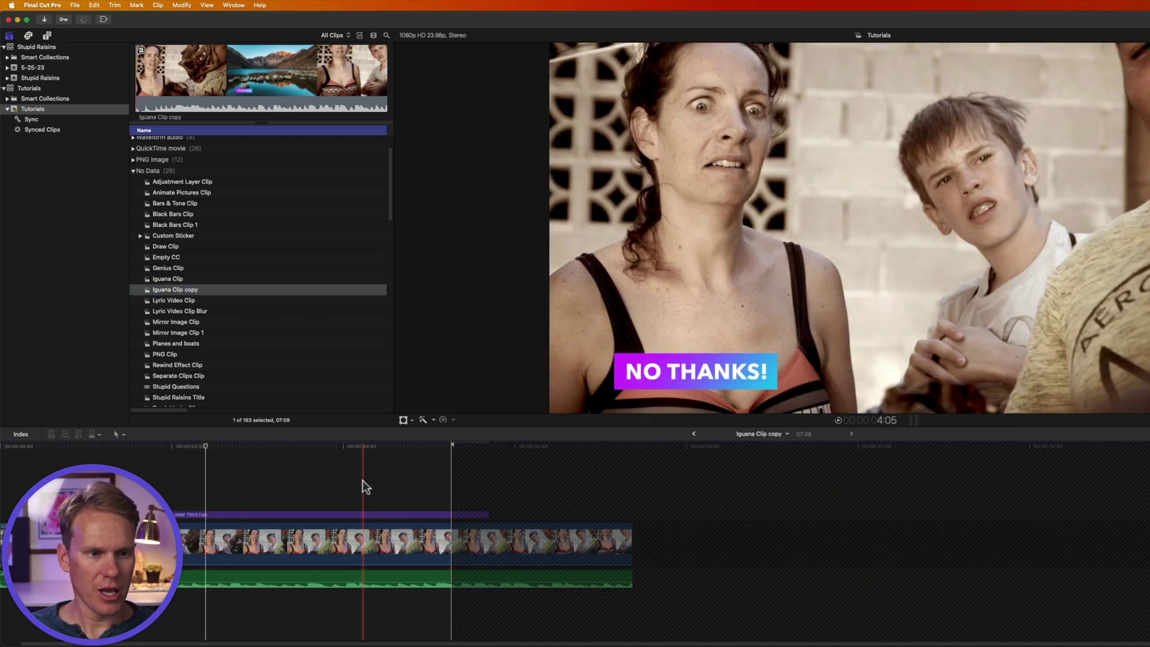
Retype the Iguana Clip copy title as 'YES PLEASE!' and return to the Compound Clip.
left_click(345, 479)
double_click(710, 374)
type("Y")
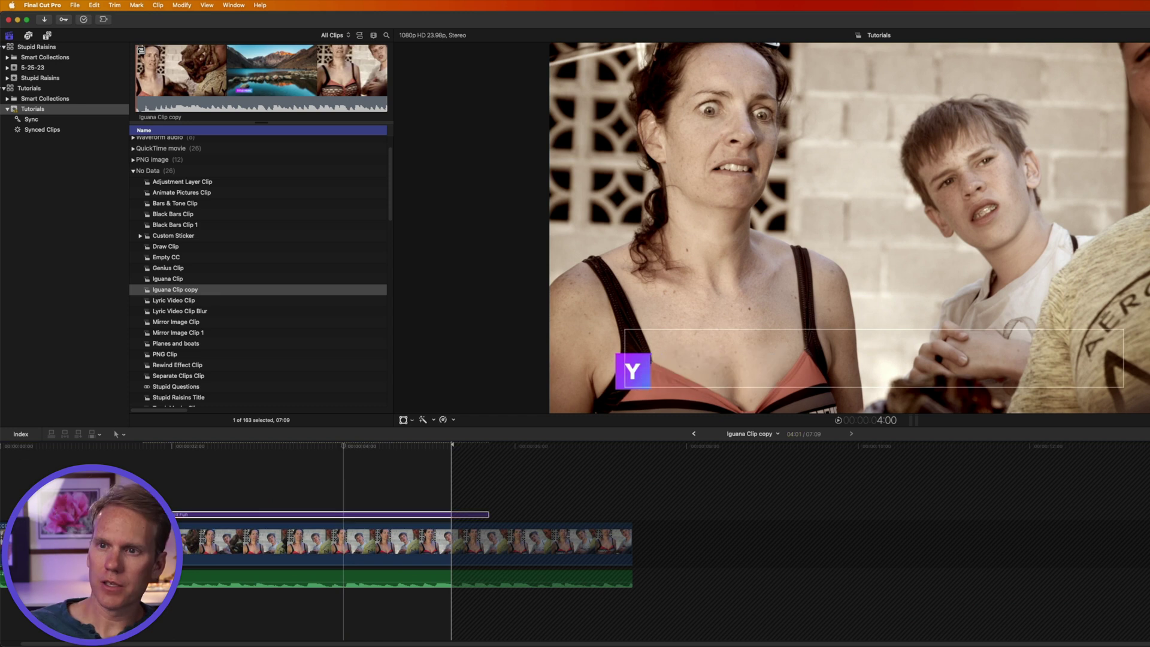
type("ES PLEASE!")
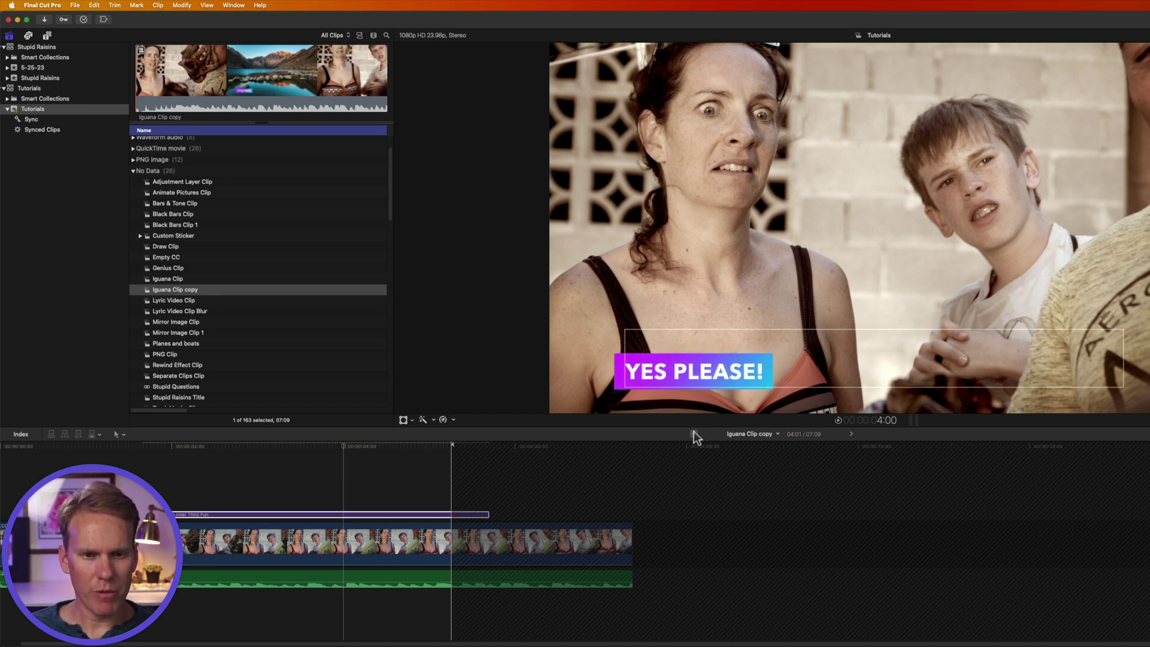
left_click(693, 433)
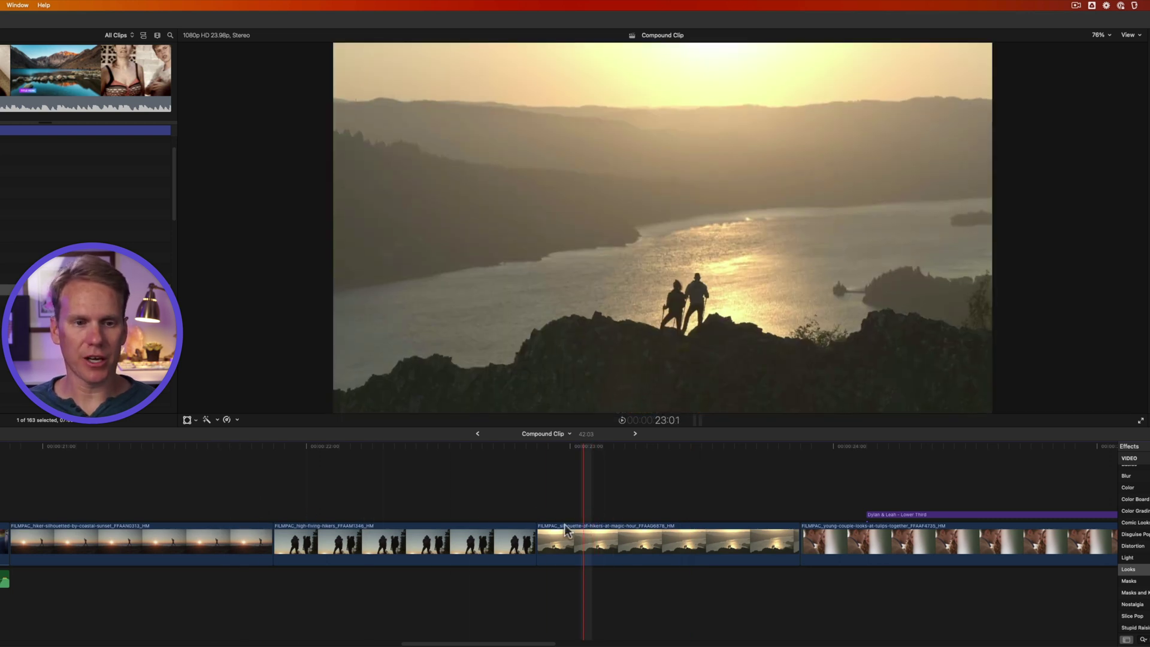
Nest the first three landscape clips into a compound clip named 'Hiking'.
left_click_drag(246, 504, 580, 561)
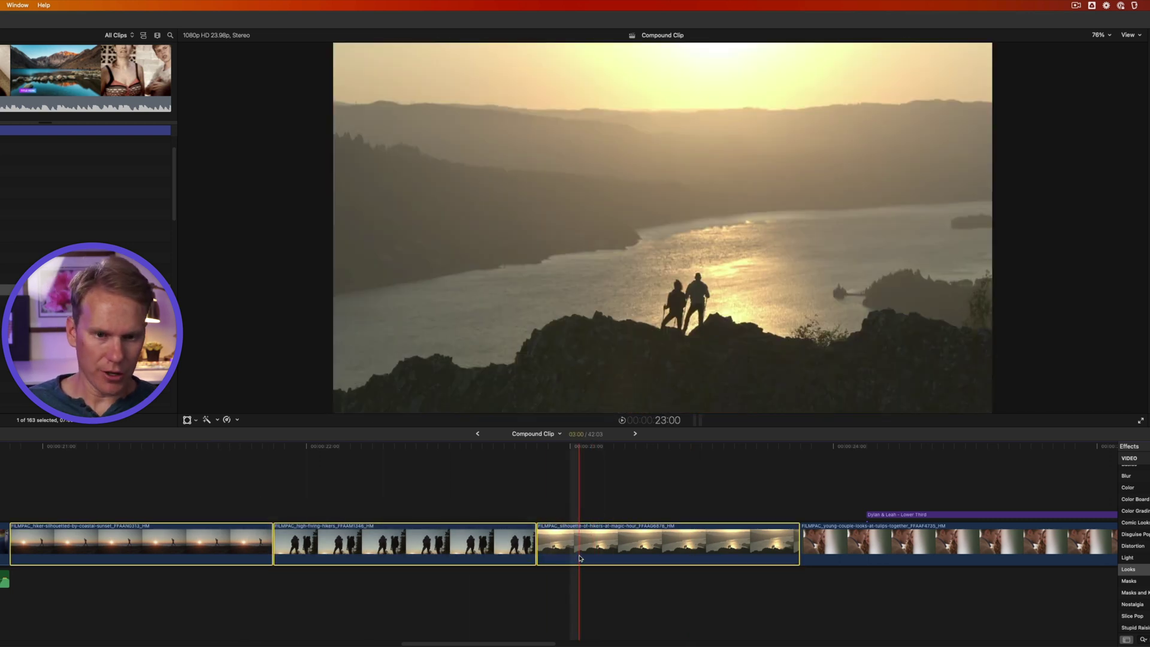
key("alt+g")
type("Hiking")
key("Return")
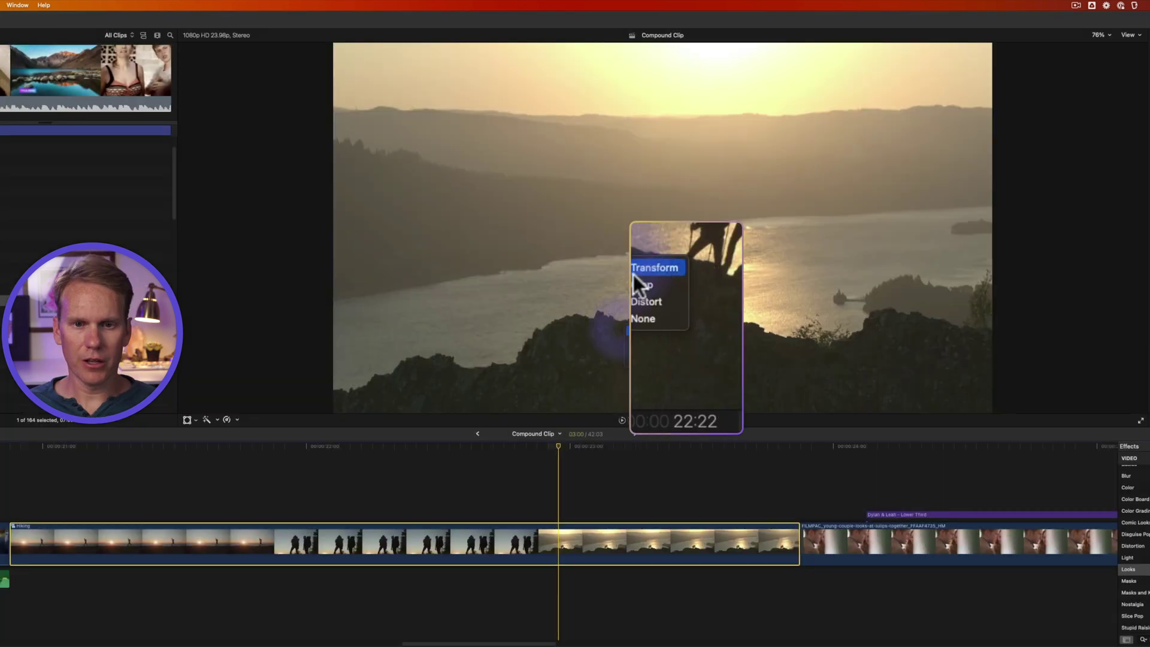
Apply a Ken Burns crop to the Hiking clip and preview it.
left_click(647, 284)
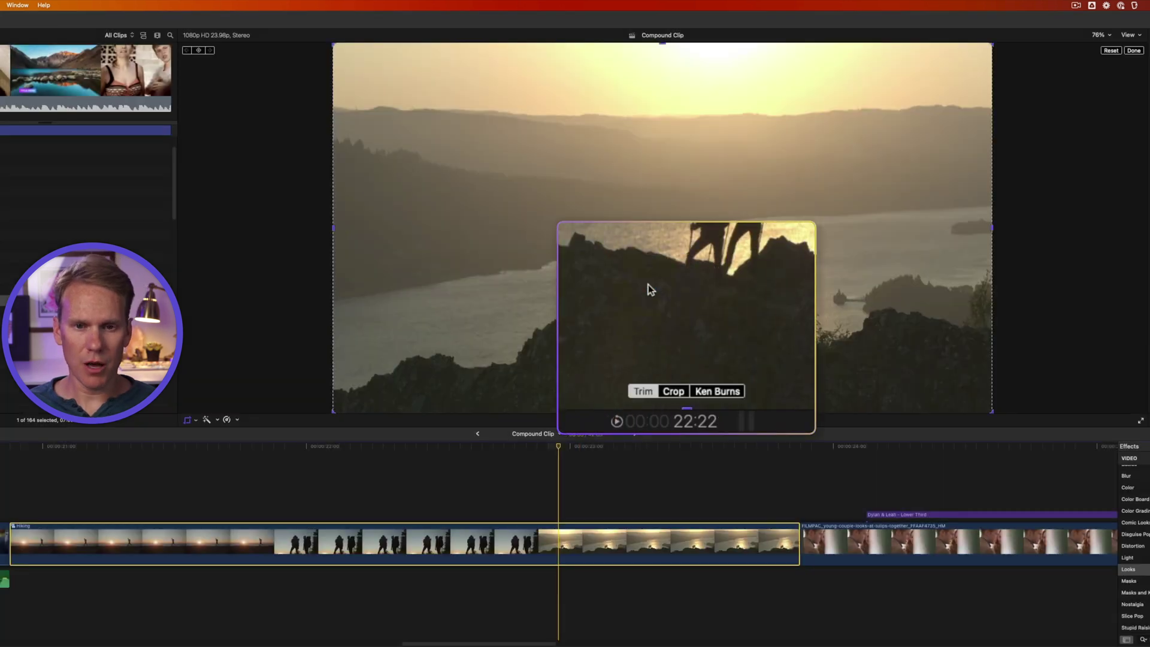
left_click(728, 390)
left_click(1136, 51)
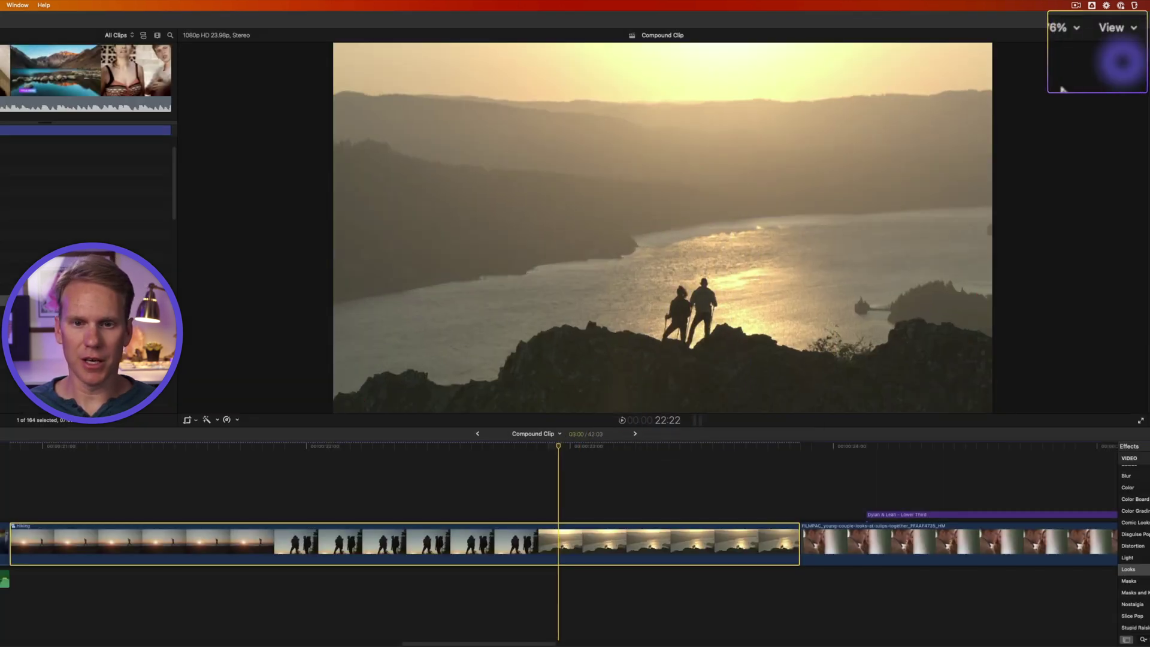
key("space")
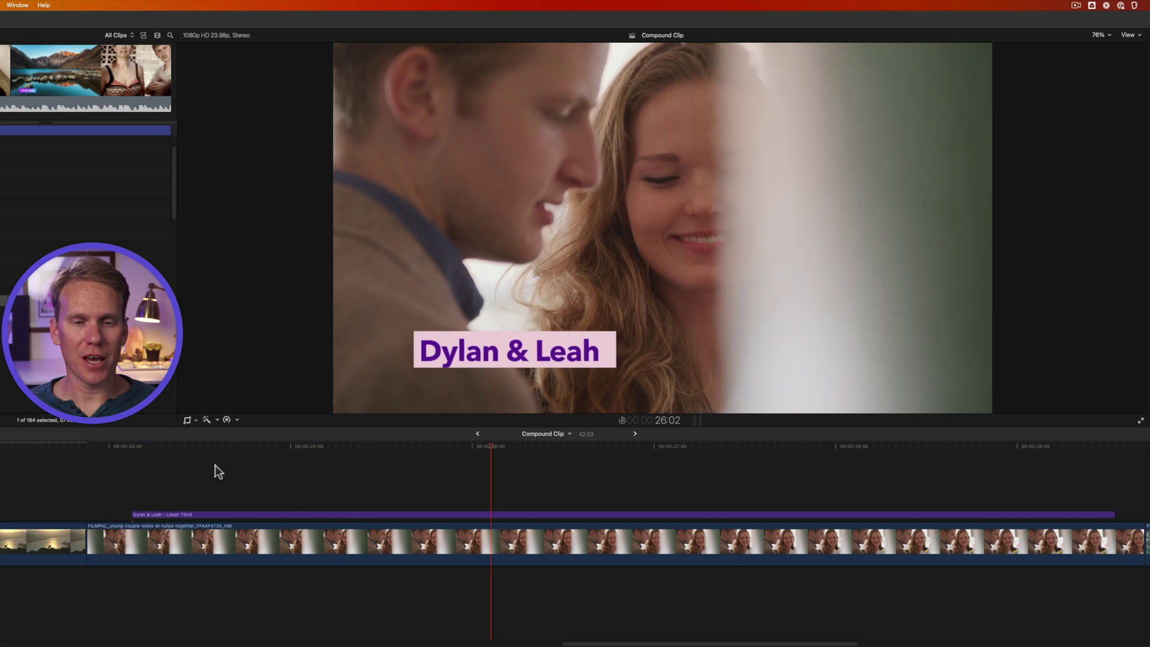
Nest the Dylan & Leah lower third in a compound clip with the default name.
key("space")
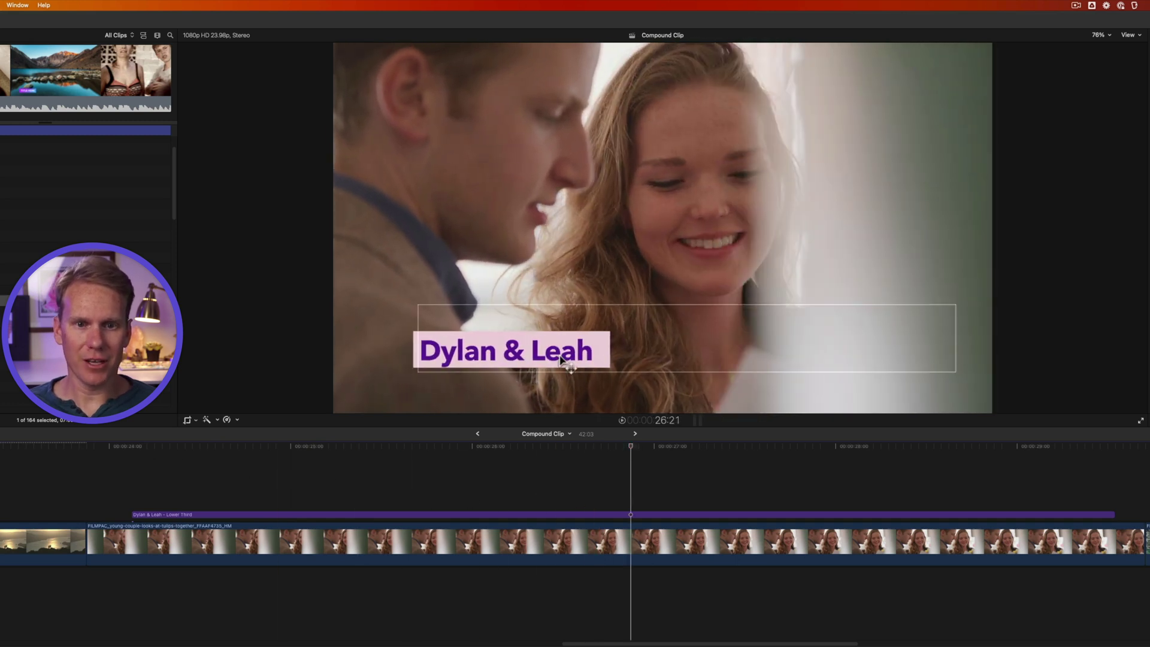
left_click(631, 514)
key("alt+g")
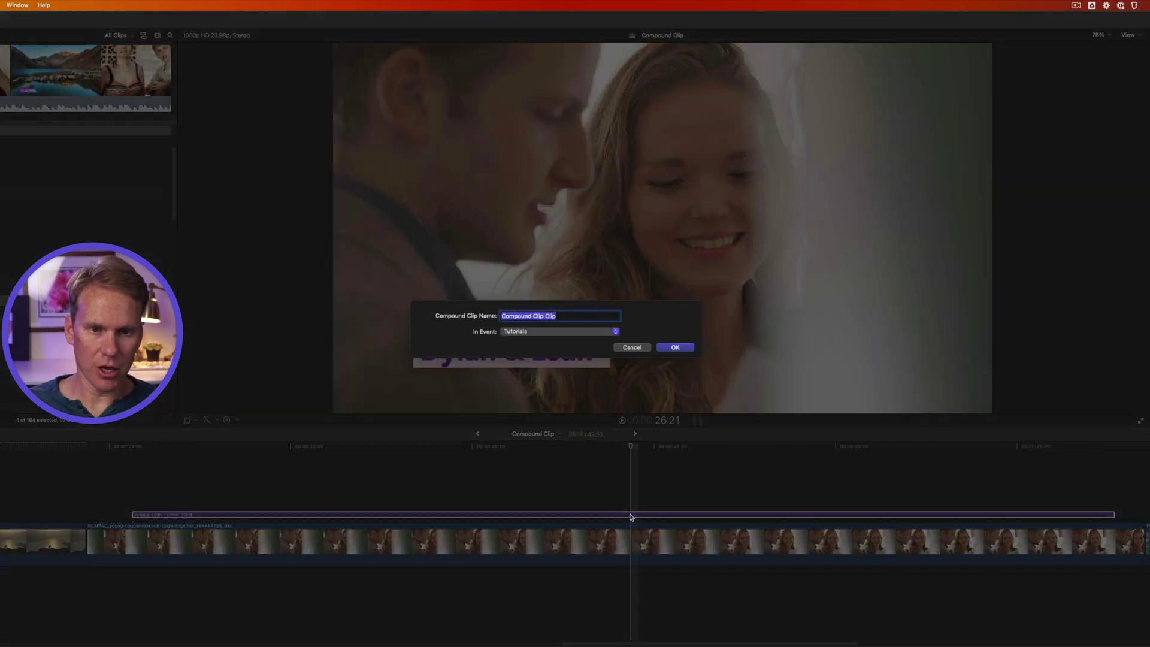
key("Return")
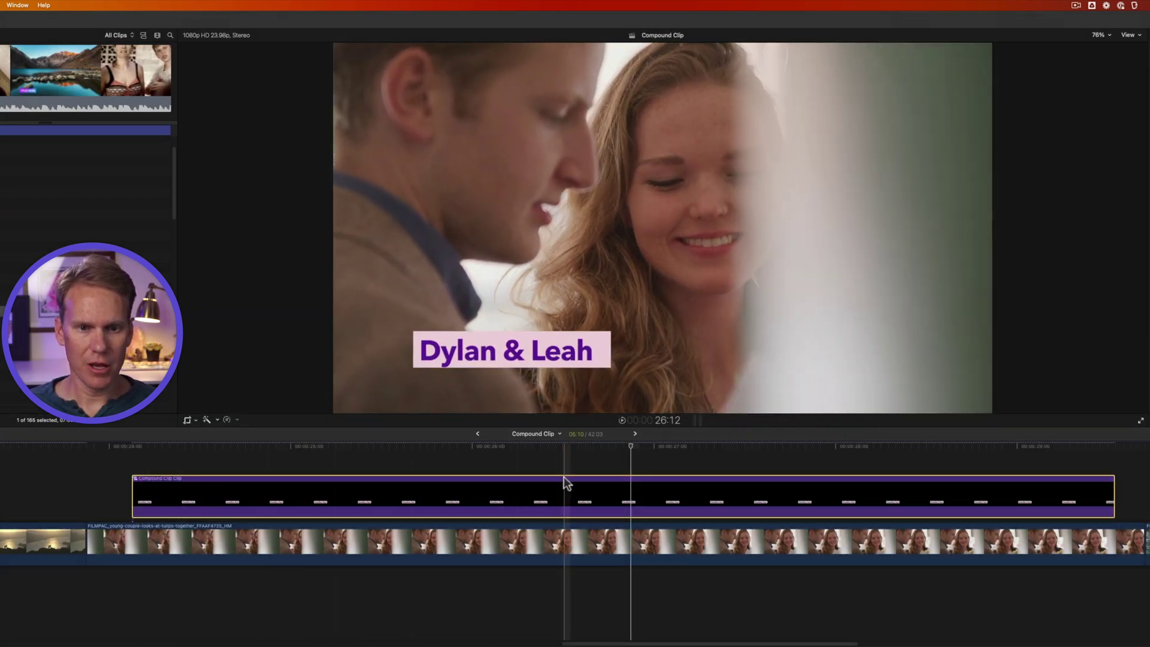
Split the title compound, speed up its first piece to 169%, and close the gap.
key("super+b")
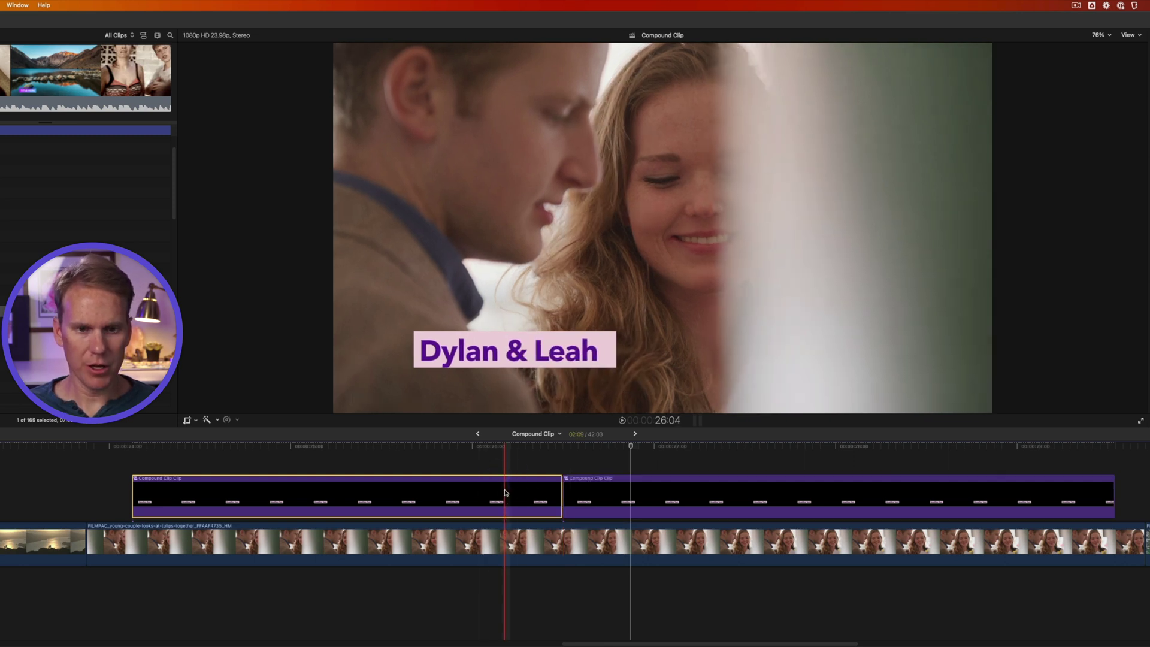
key("super+r")
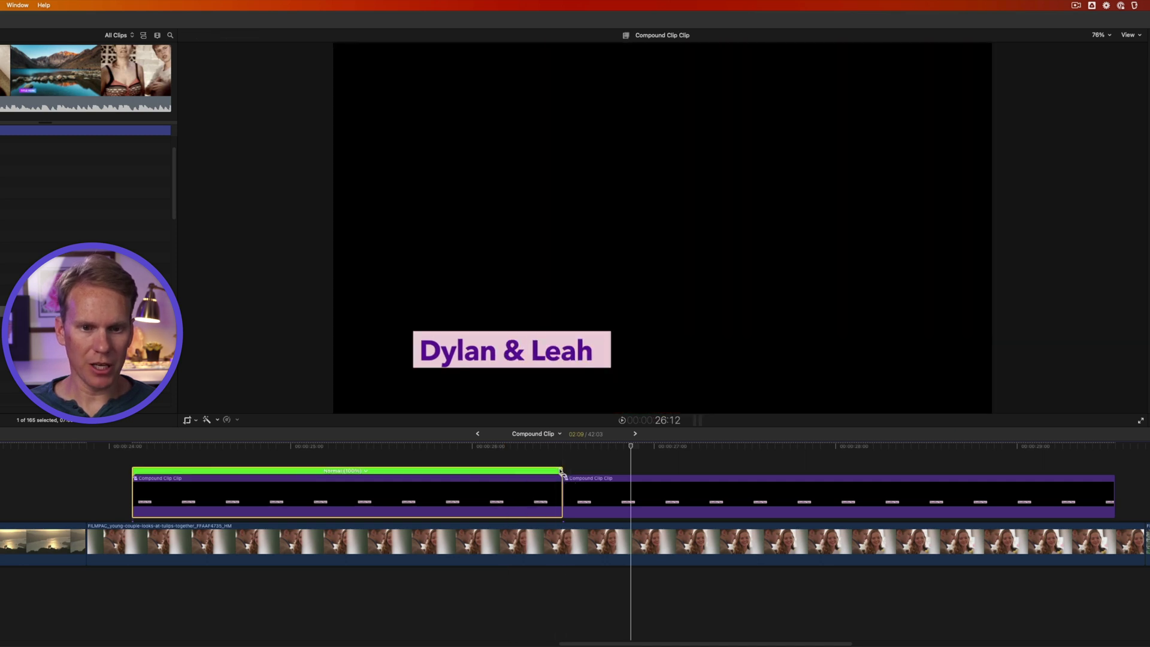
left_click_drag(562, 471, 430, 482)
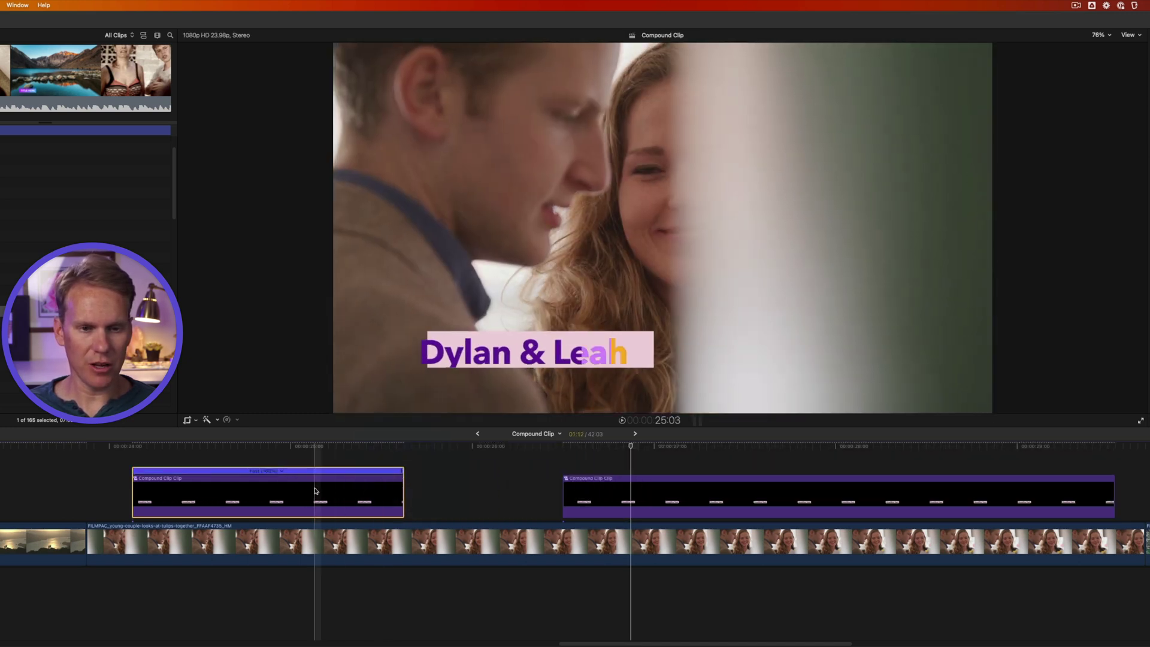
left_click_drag(318, 494, 509, 491)
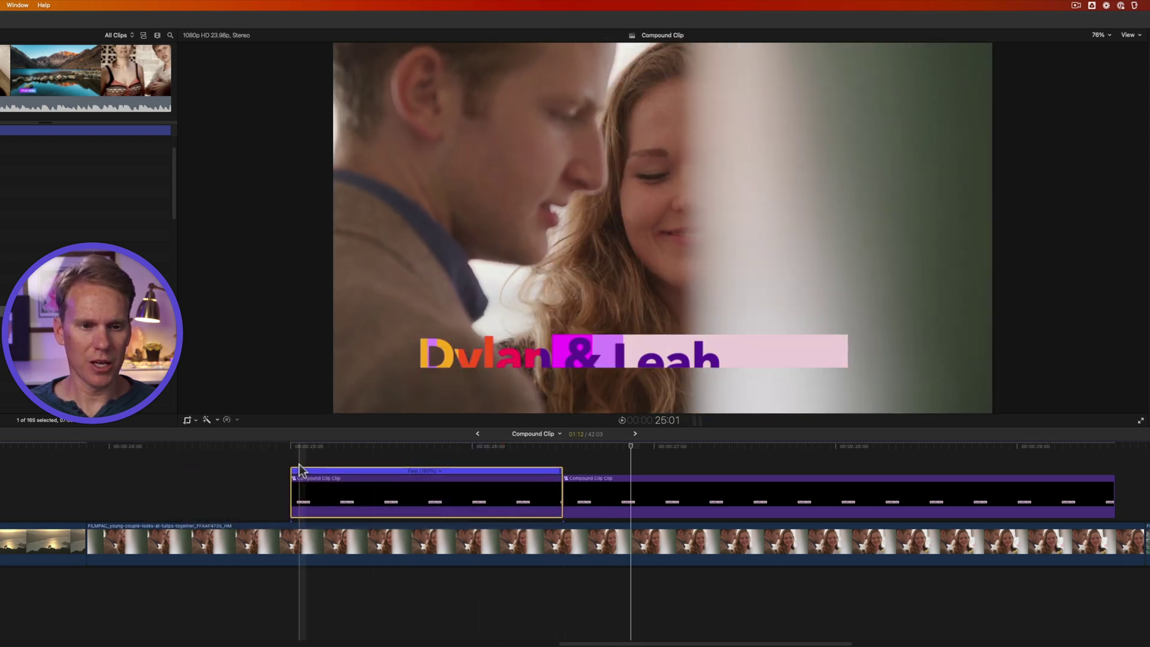
key("space")
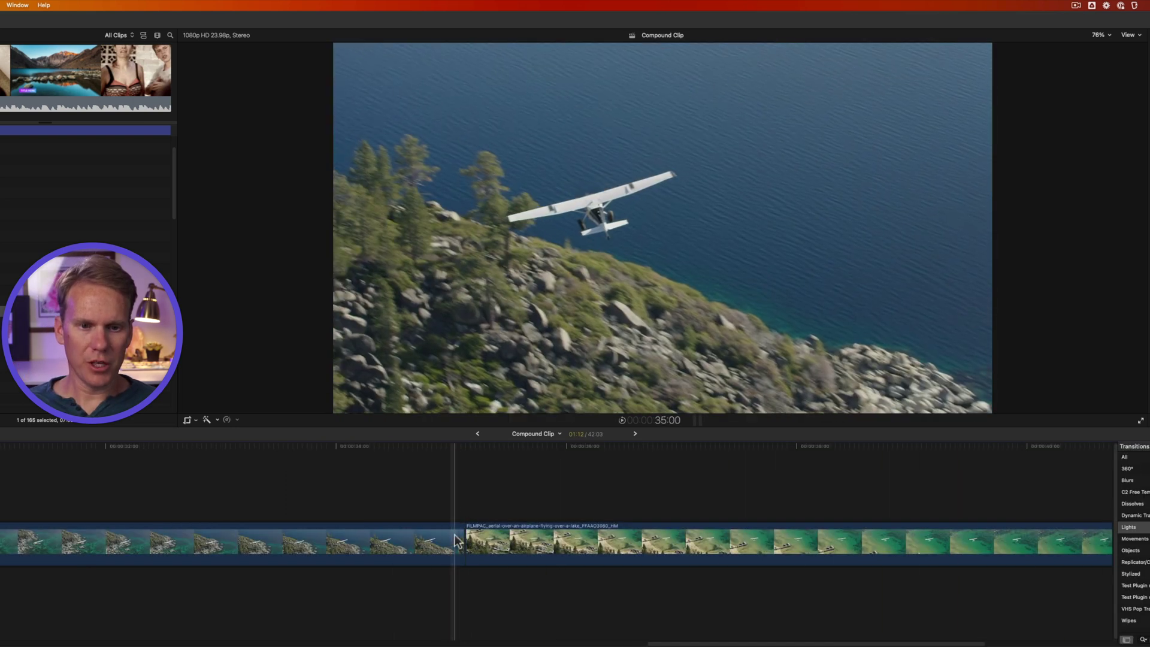
Add a transition between the two aerial clips, allowing the overlap despite missing extra media.
left_click(454, 534)
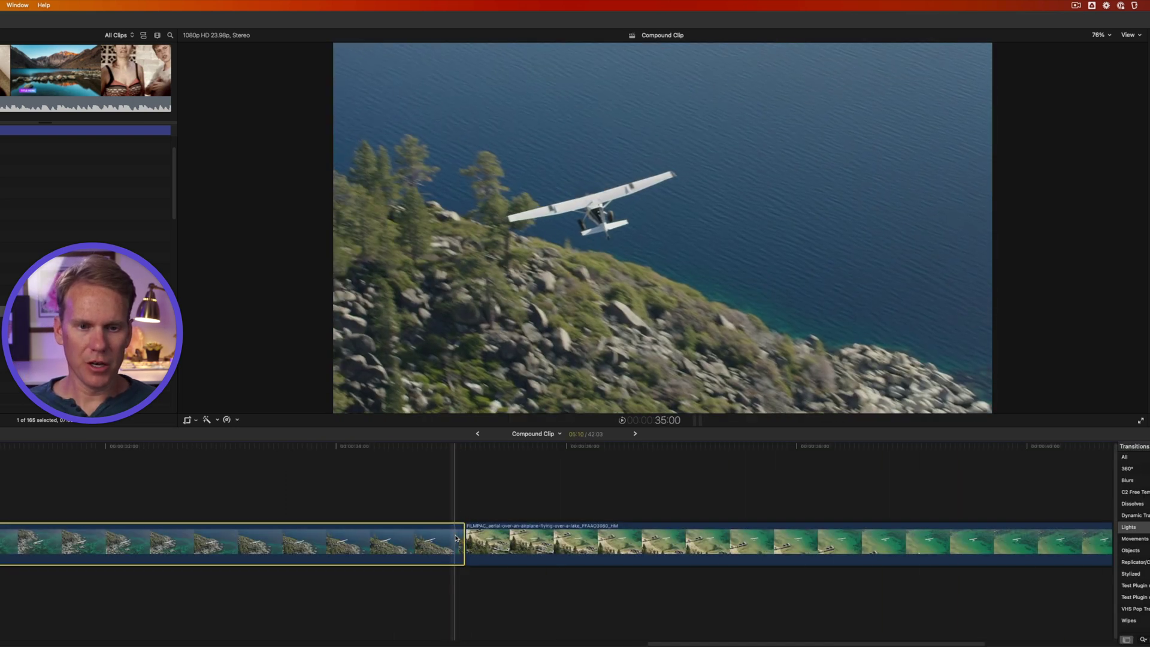
left_click_drag(458, 539, 474, 575)
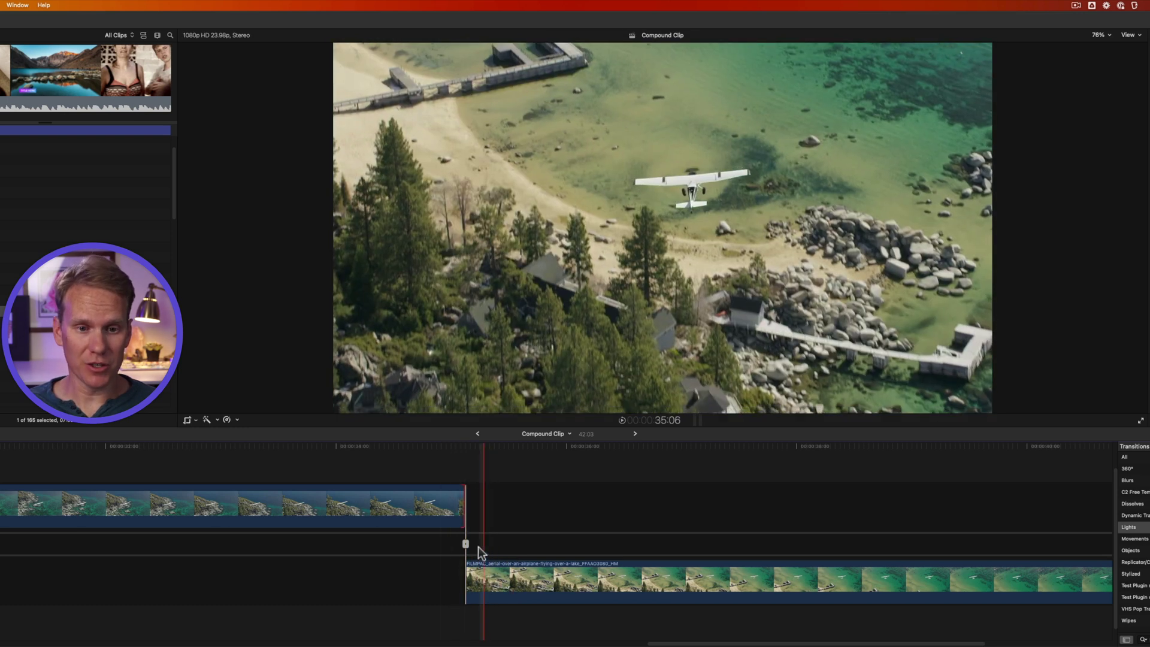
left_click_drag(483, 580, 467, 541)
key("super+t")
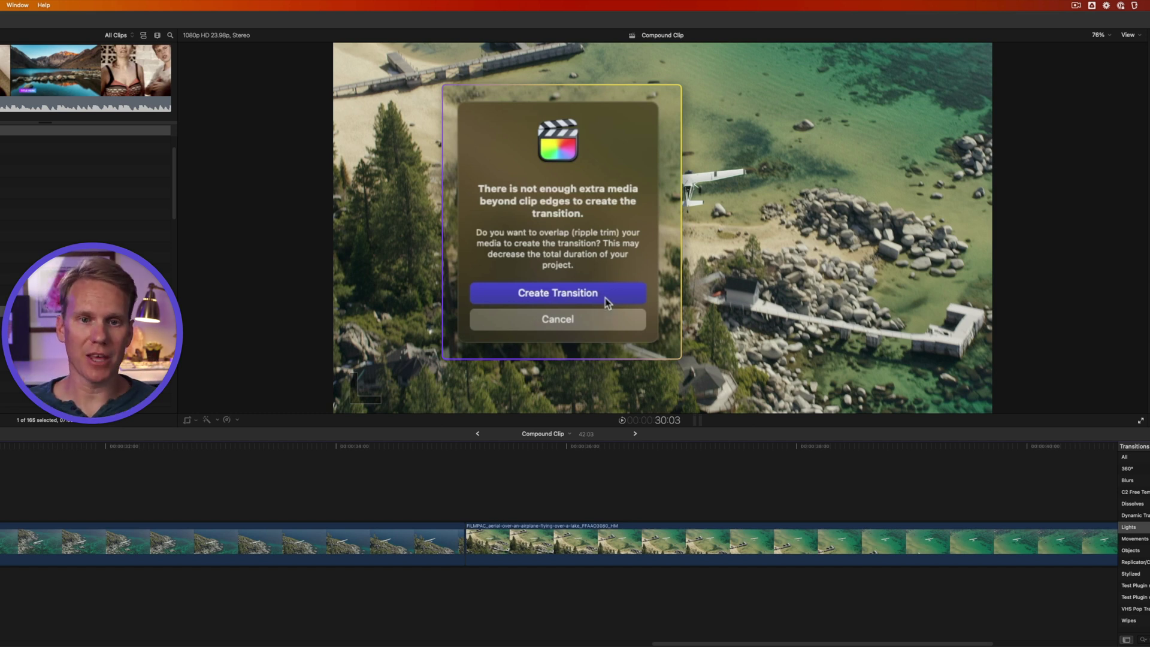
left_click(596, 294)
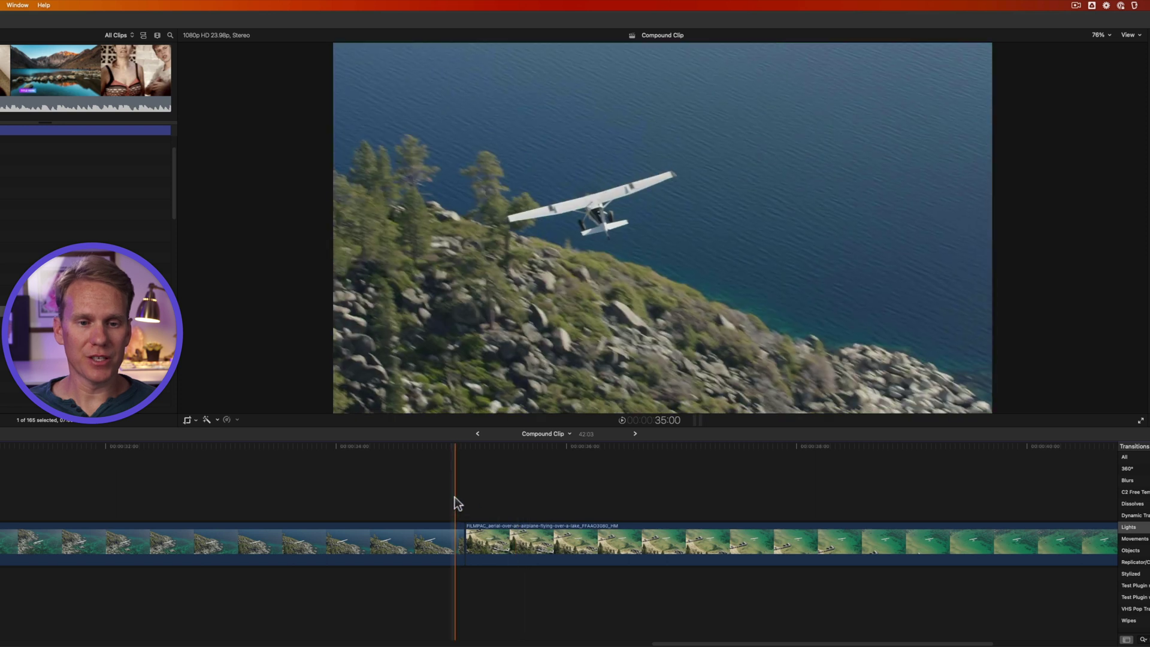
Nest both aerial clips in a default-named compound clip and cut it at the playhead.
left_click(464, 528)
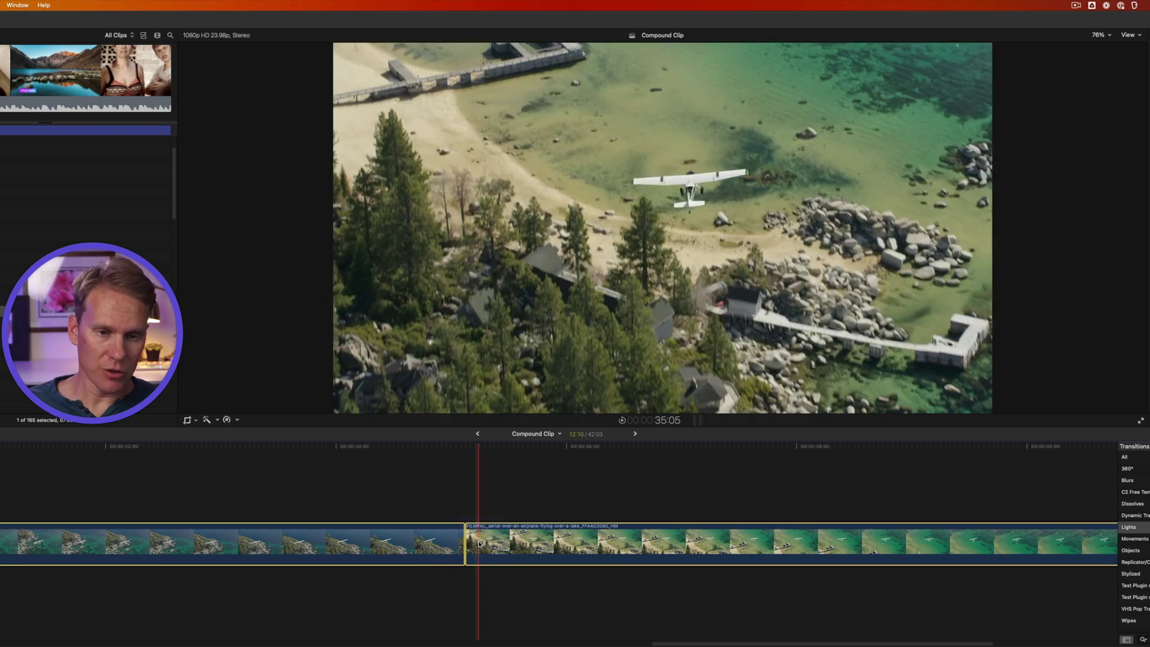
key("alt+g")
key("Return")
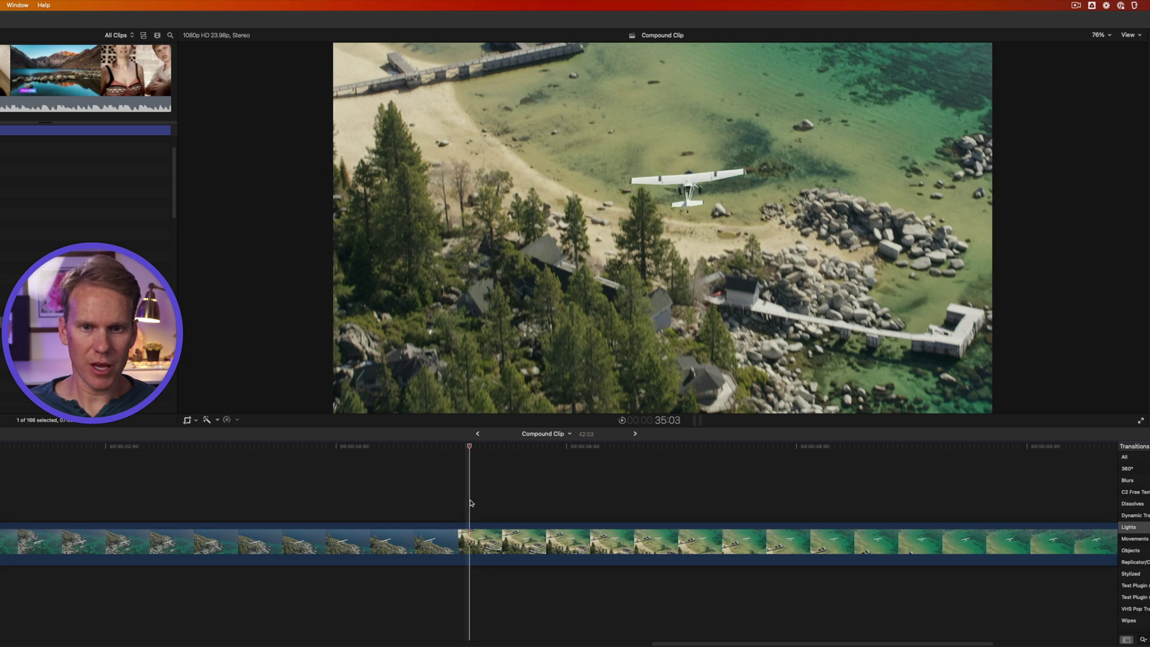
key("cmd+b")
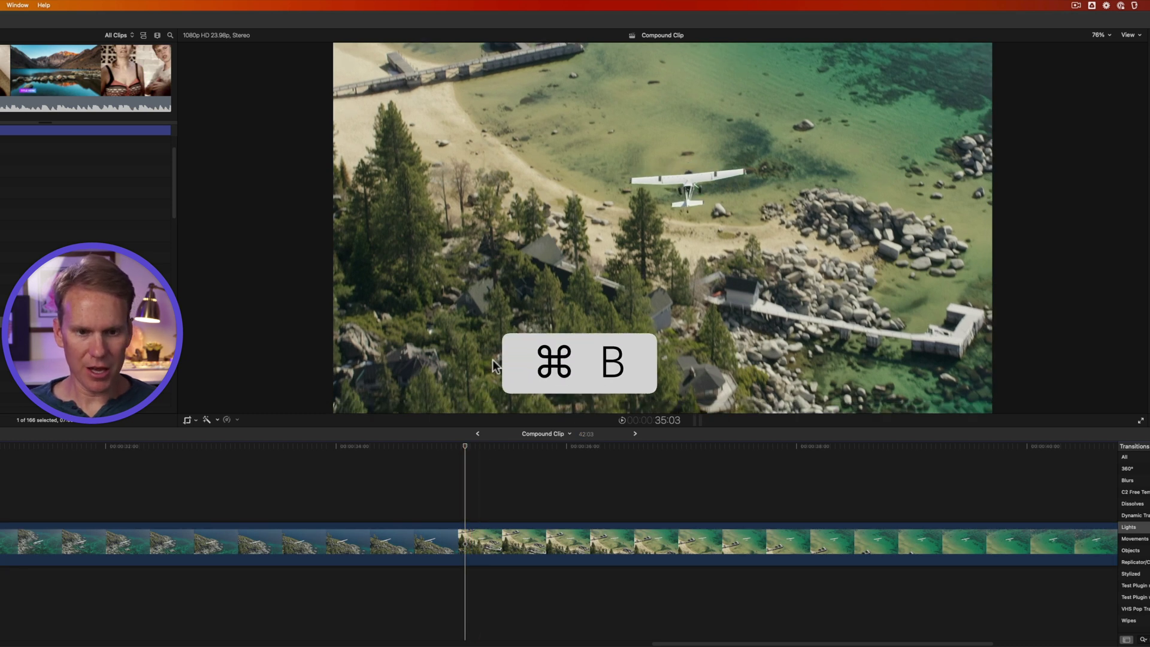
Place a Light Noise transition on the cut and play it back.
left_click(525, 546)
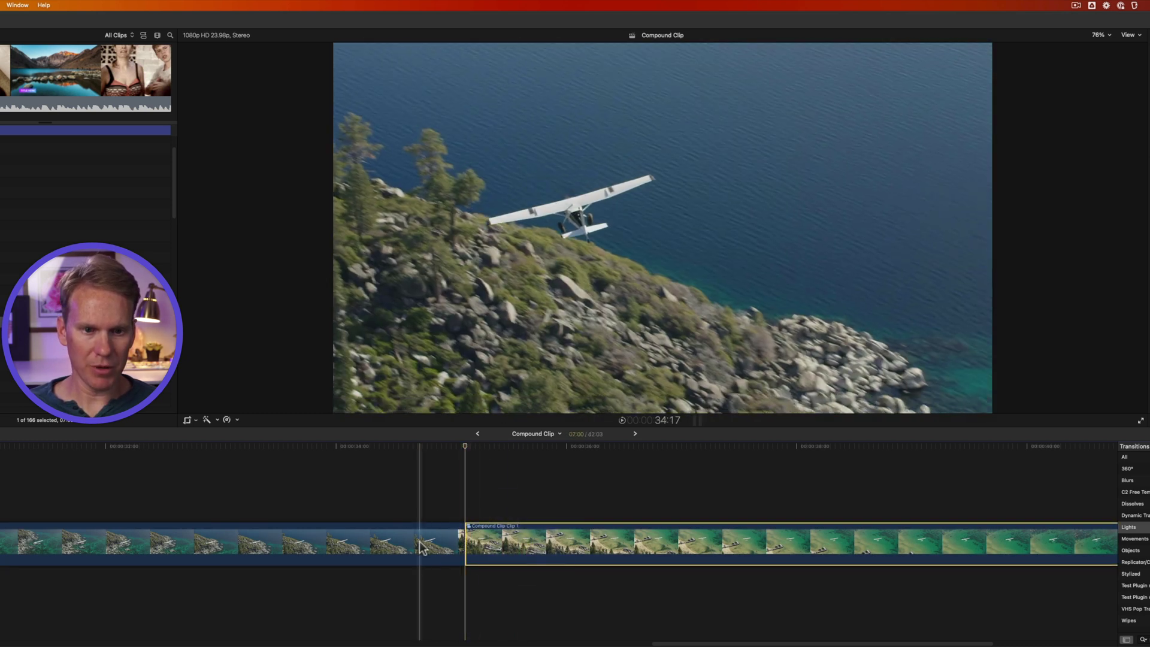
left_click(467, 530)
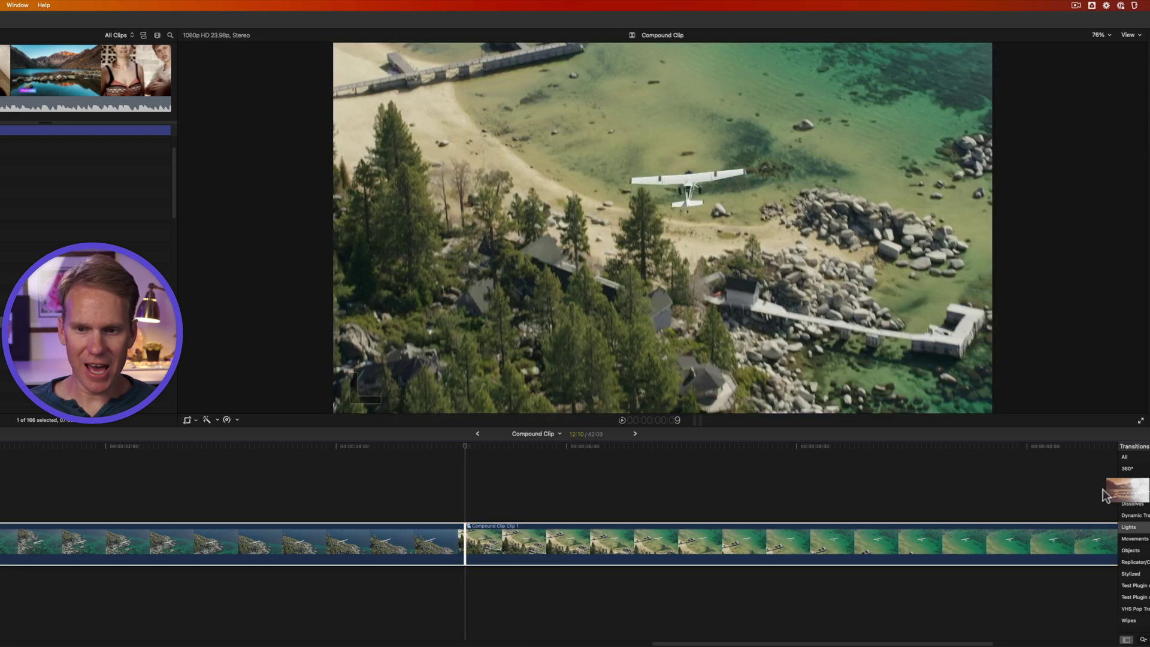
left_click_drag(1127, 488, 451, 551)
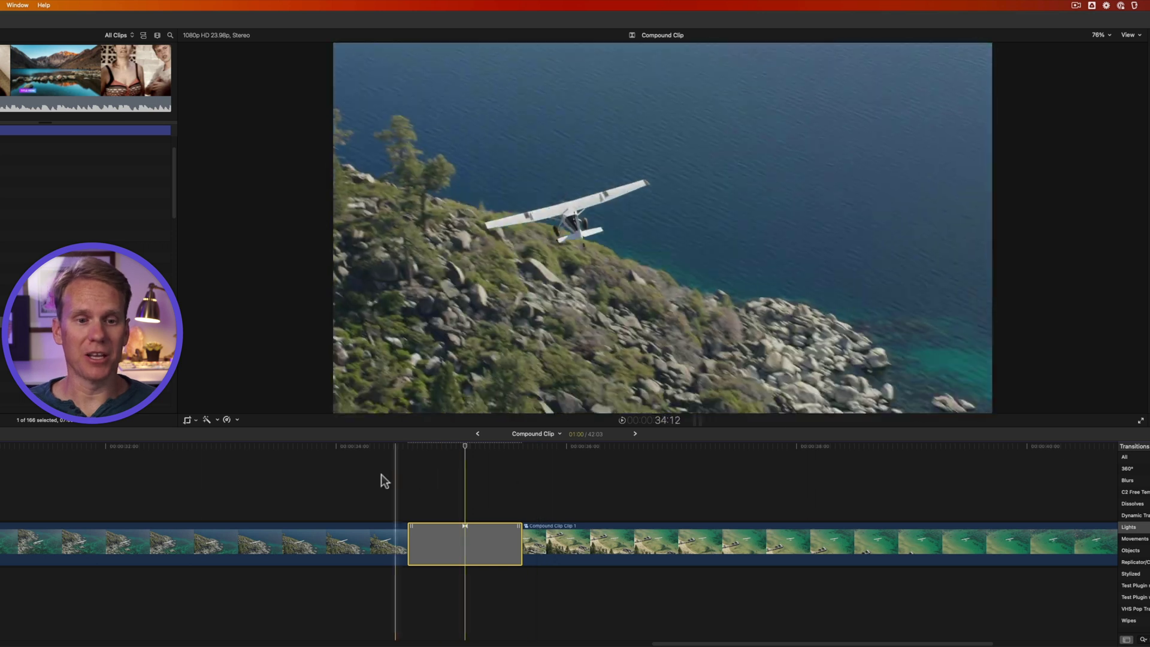
key("space")
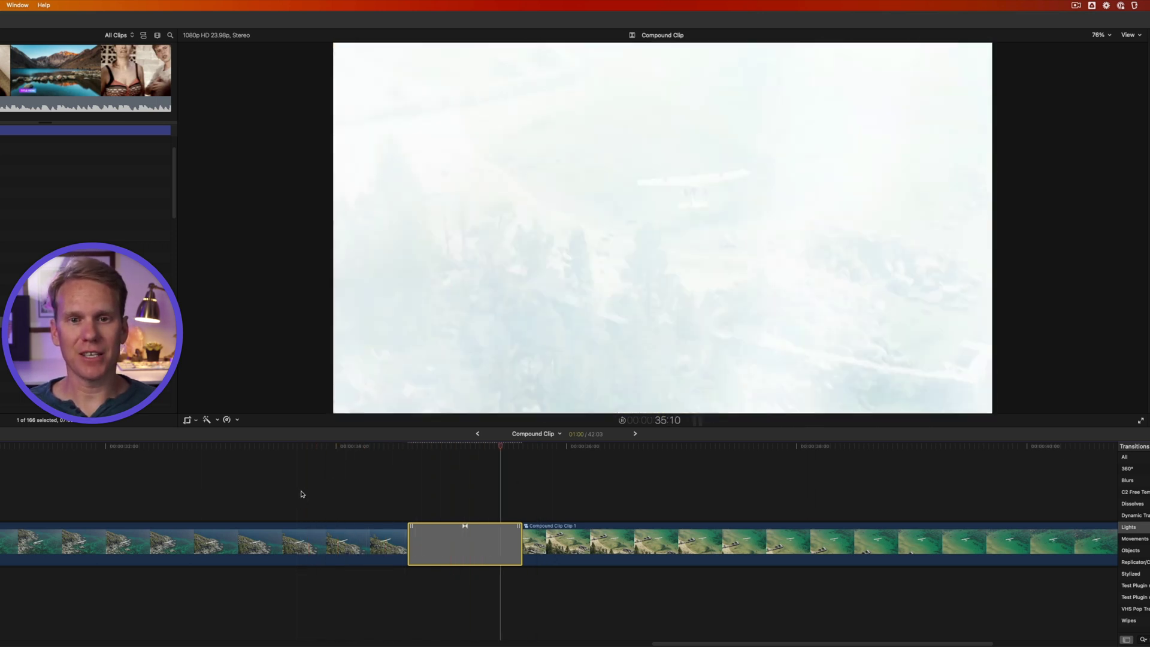